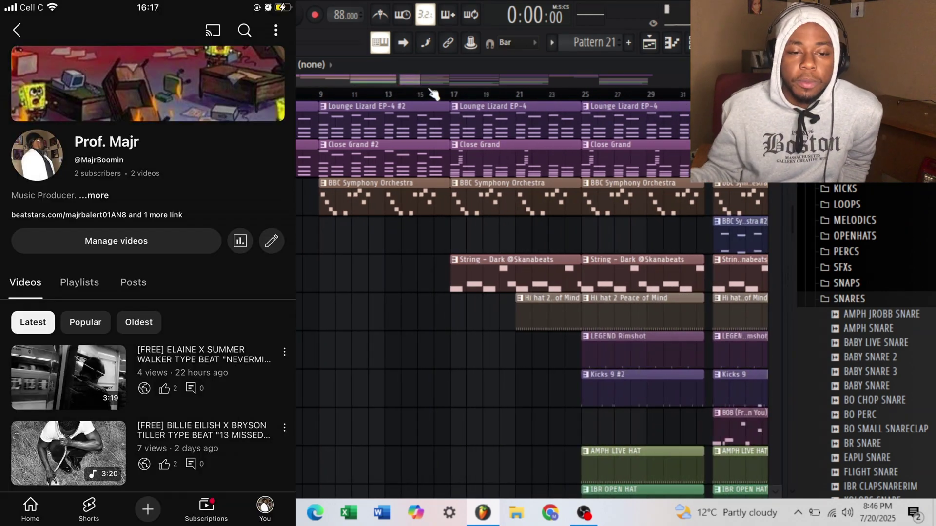
# Step: Look over the whole playlist arrangement, from the opening bars through the later sections and down to the lowest tracks
pyautogui.scroll(-5, 471, 159)
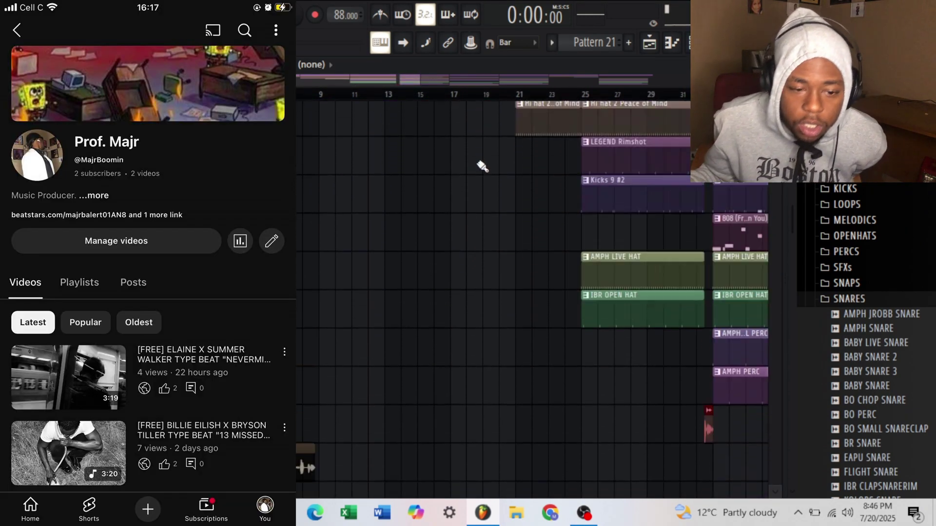
pyautogui.scroll(5, 472, 164)
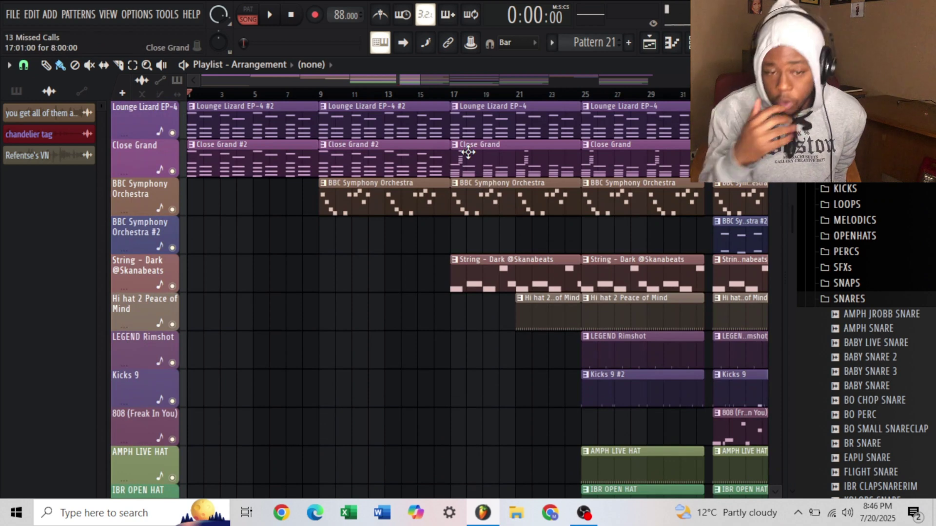
pyautogui.moveTo(390, 80); pyautogui.dragTo(554, 185)
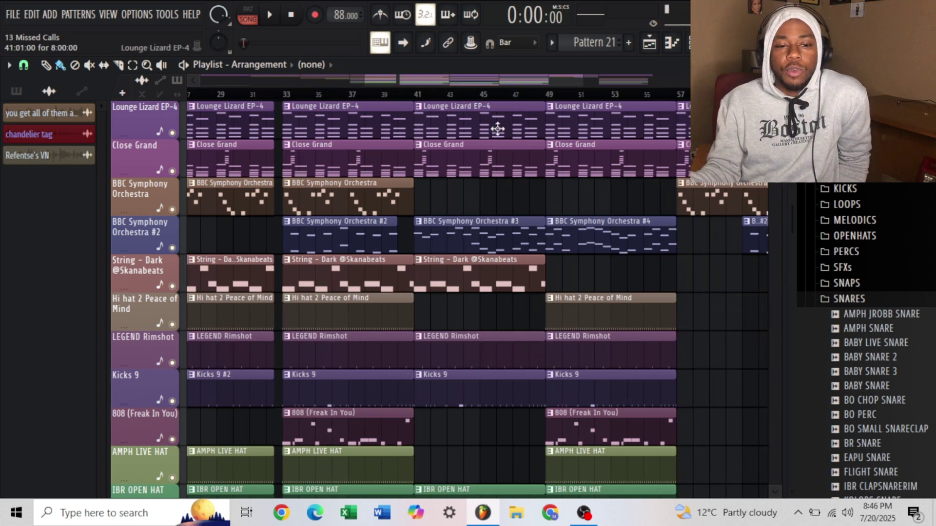
pyautogui.moveTo(493, 78); pyautogui.dragTo(283, 177)
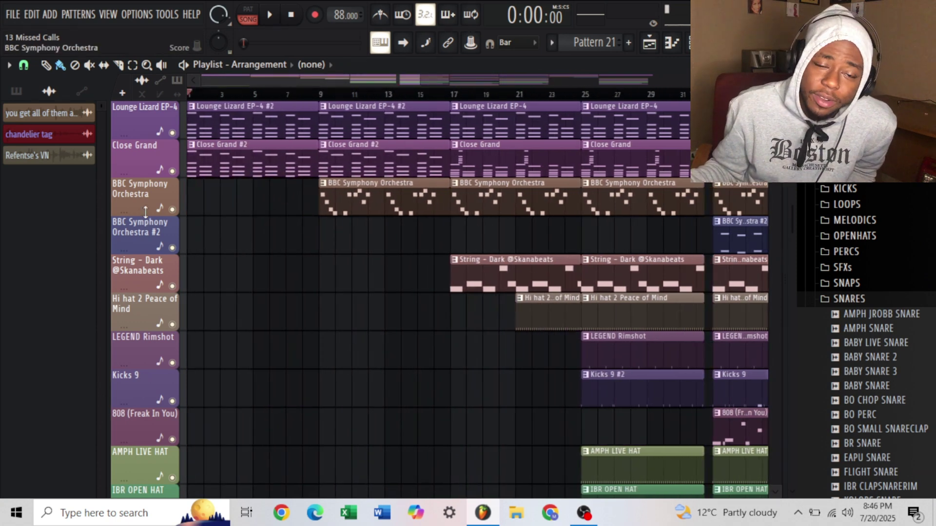
pyautogui.scroll(-3, 421, 84)
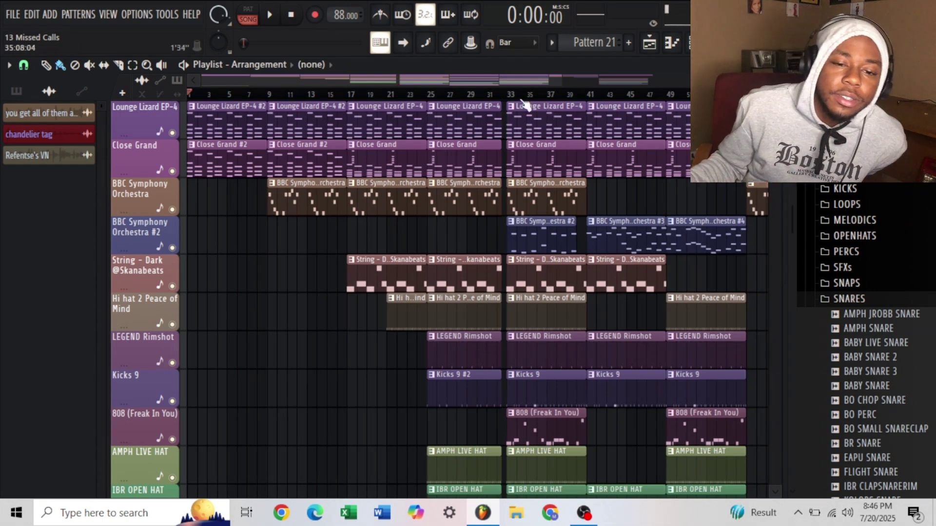
pyautogui.scroll(5, 478, 104)
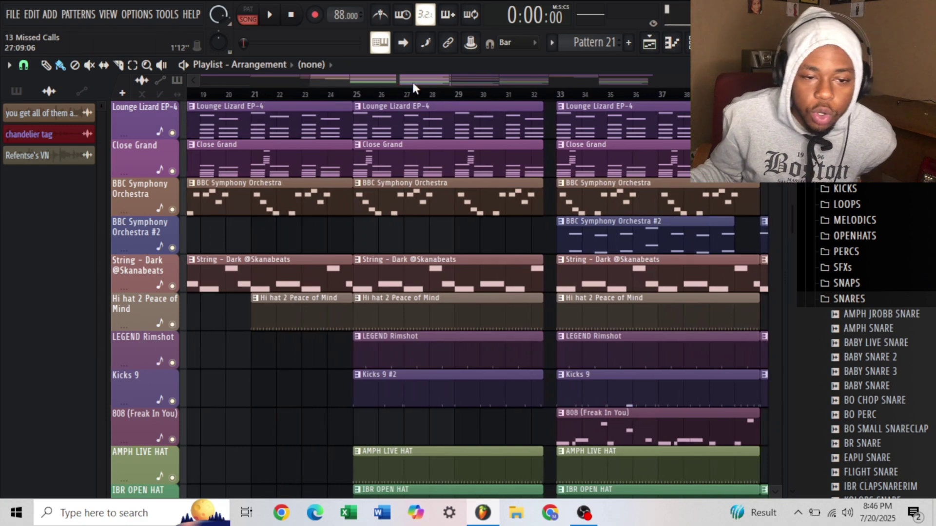
pyautogui.moveTo(418, 84); pyautogui.dragTo(239, 83)
# Step: Switch to pattern mode, list the patterns and open the first Lounge Lizard EP-4 #2 clip in the piano roll
pyautogui.click(247, 12)
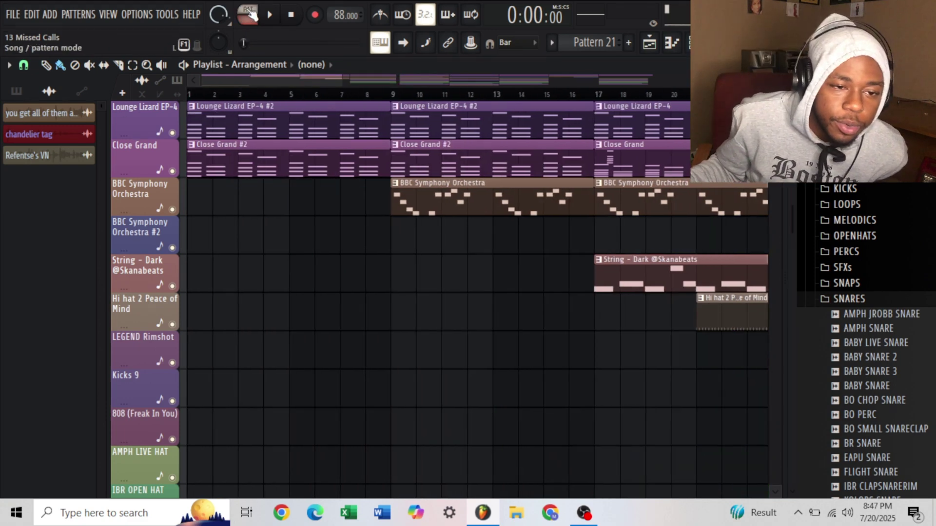
pyautogui.click(16, 92)
pyautogui.click(228, 125)
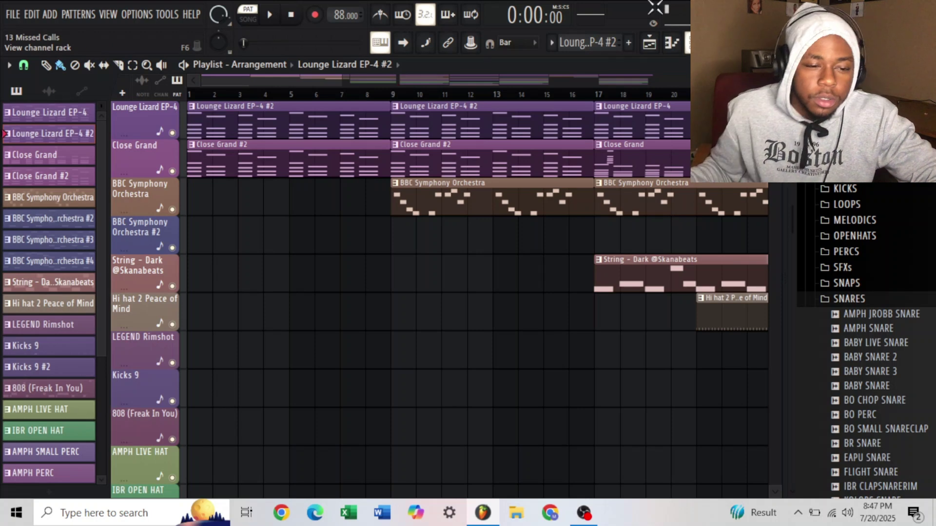
pyautogui.doubleClick(317, 128)
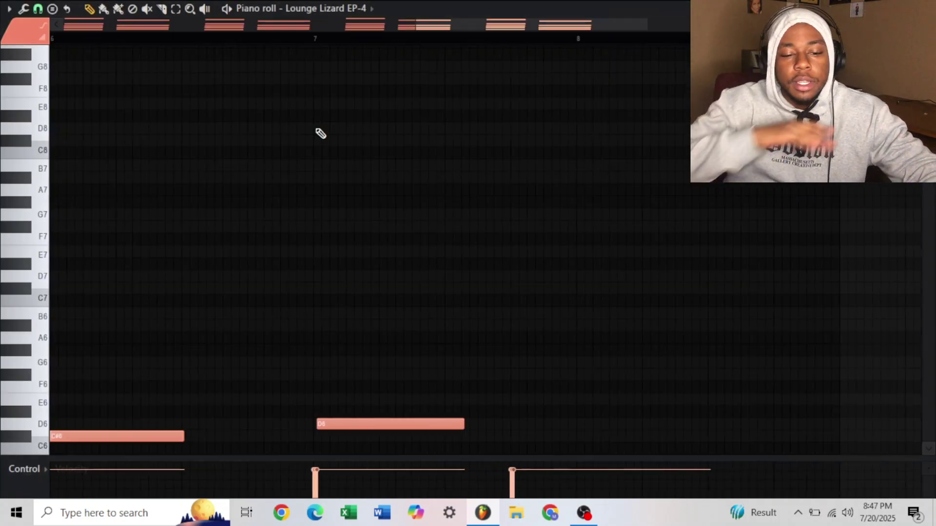
# Step: Play the Lounge Lizard EP-4 #2 chord pattern from bar 1 in the piano roll and stop it
pyautogui.scroll(-10, 376, 129)
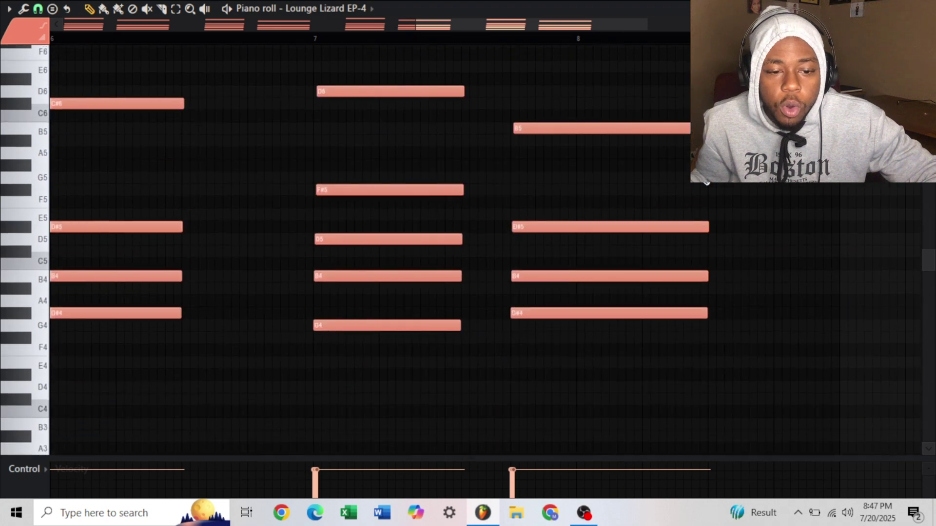
pyautogui.scroll(2, 706, 183)
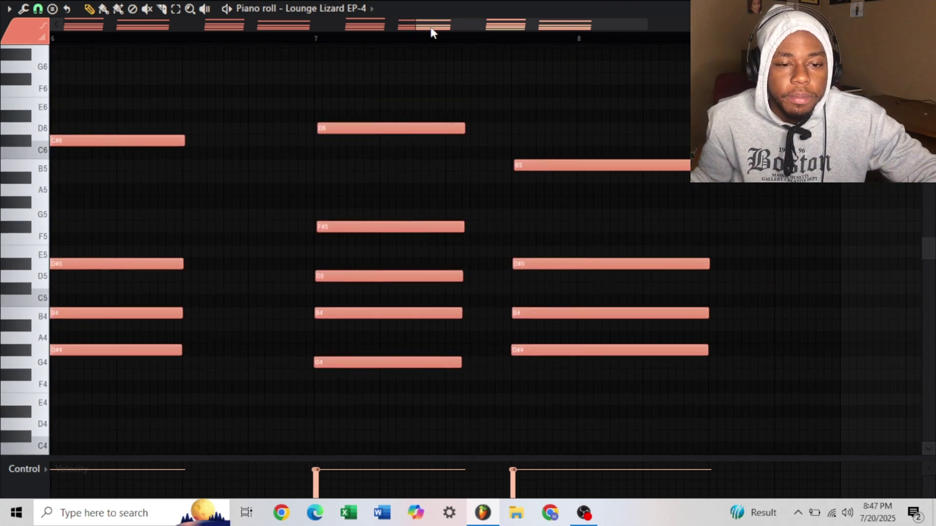
pyautogui.moveTo(417, 21); pyautogui.dragTo(159, 22)
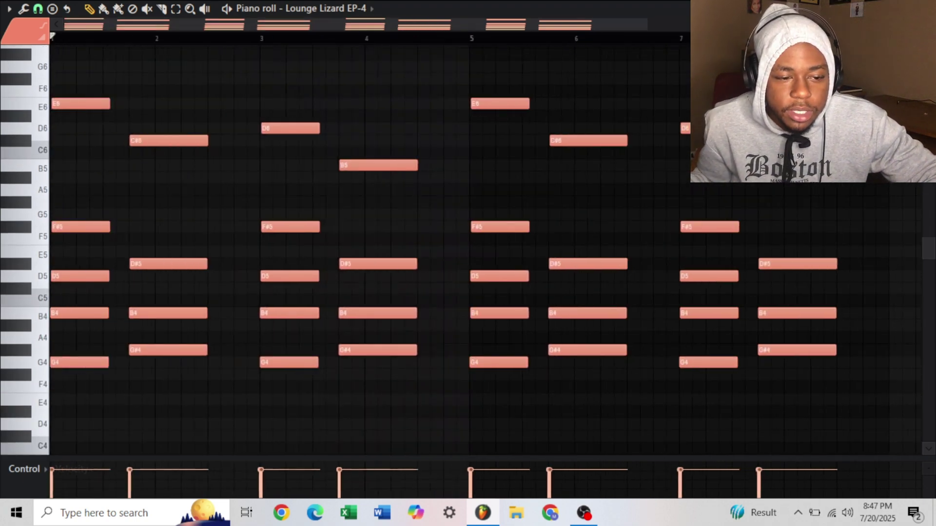
pyautogui.press('space')
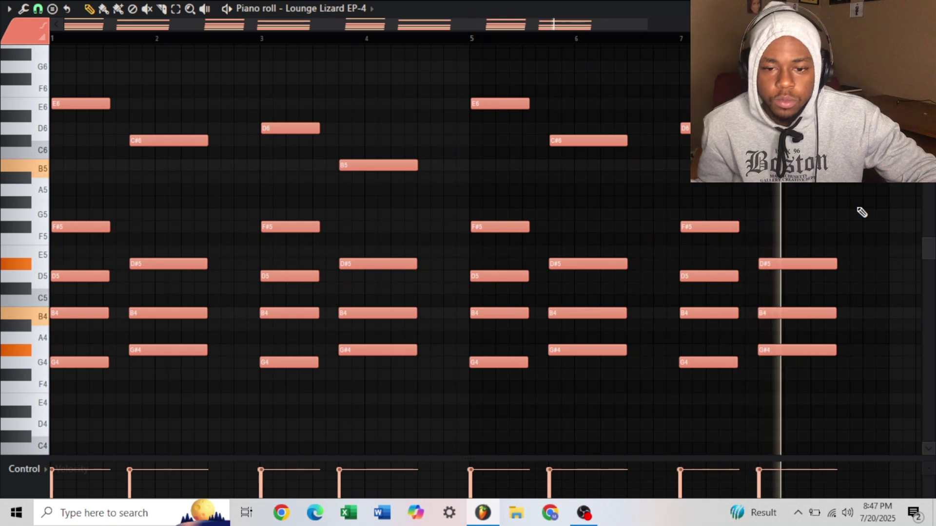
pyautogui.press('space')
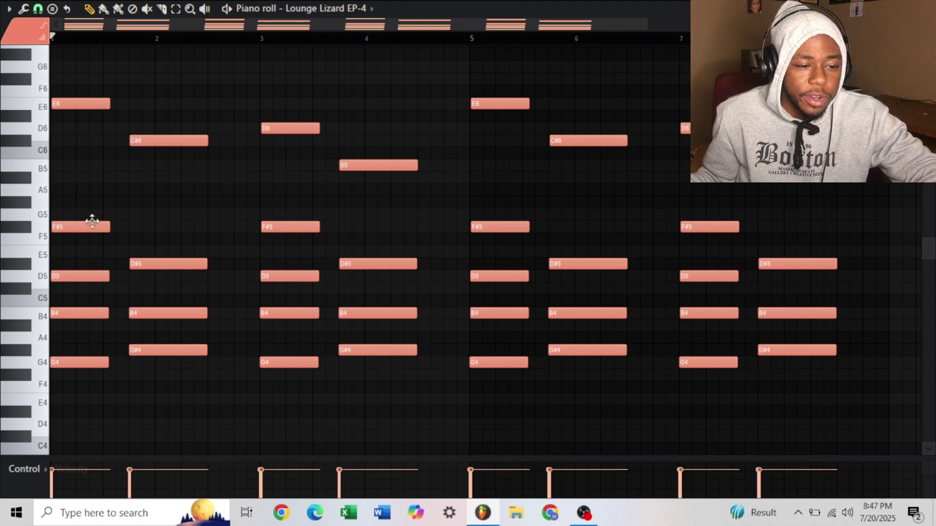
# Step: Highlight the lower chord notes at bars 1 and 3, and separately their top notes E6 and D6
pyautogui.moveTo(86, 196); pyautogui.dragTo(68, 390)
pyautogui.moveTo(261, 184); pyautogui.dragTo(315, 430)
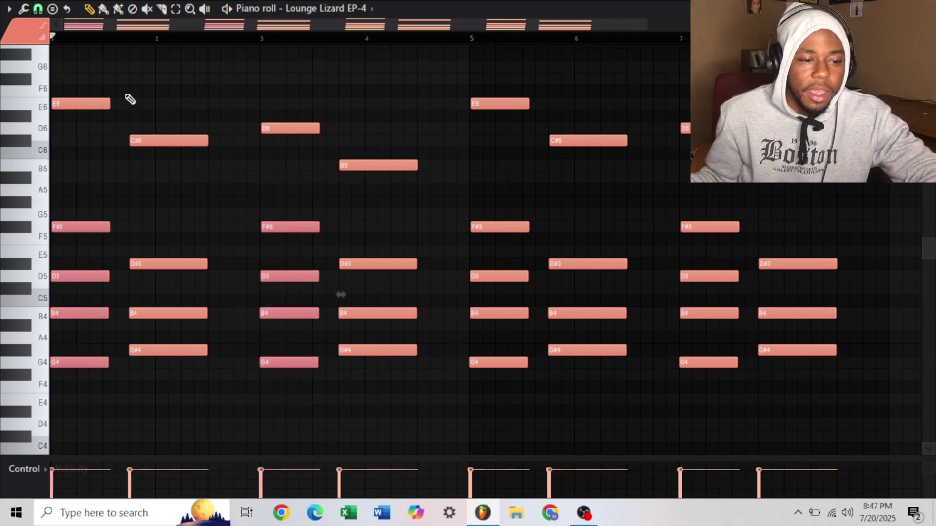
pyautogui.click(186, 104)
pyautogui.moveTo(83, 61); pyautogui.dragTo(102, 140)
pyautogui.moveTo(240, 111); pyautogui.dragTo(315, 168)
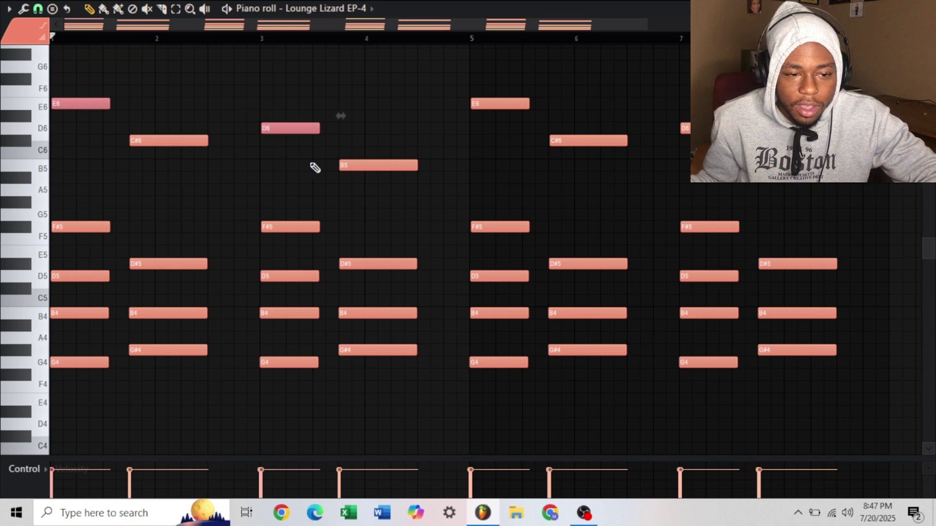
# Step: Highlight the lower notes of the second and fourth chords, and separately their top notes C#6 and B5, and clear the selection
pyautogui.click(163, 211)
pyautogui.moveTo(148, 208); pyautogui.dragTo(205, 381)
pyautogui.moveTo(356, 222); pyautogui.dragTo(392, 408)
pyautogui.click(199, 210)
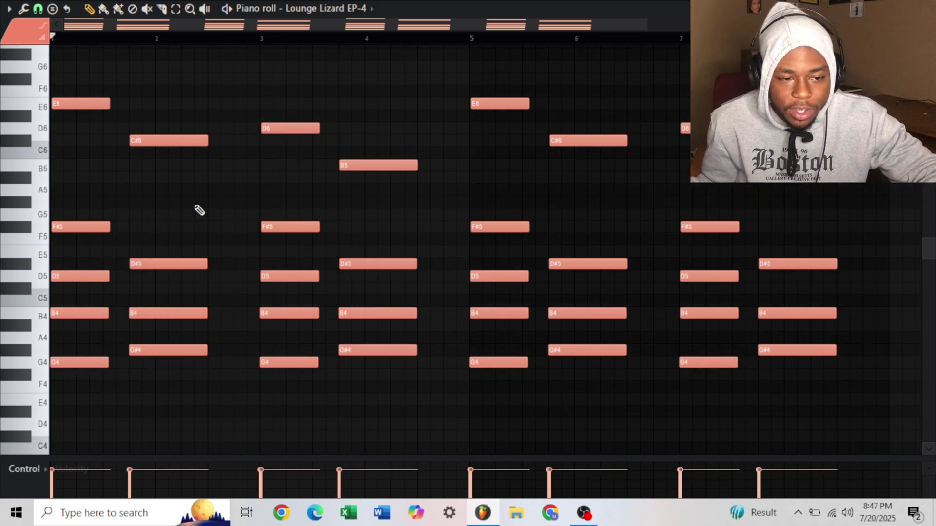
pyautogui.moveTo(175, 110); pyautogui.dragTo(206, 213)
pyautogui.moveTo(342, 137); pyautogui.dragTo(371, 186)
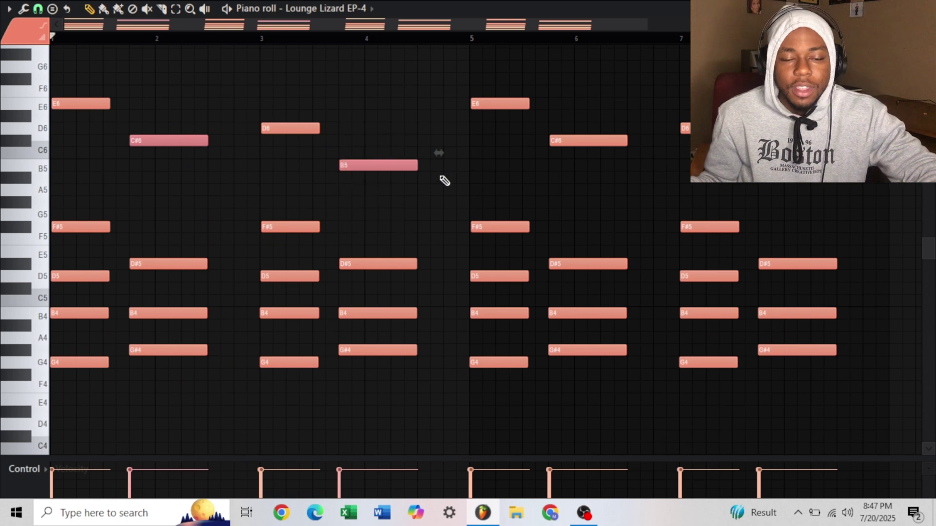
pyautogui.click(414, 114)
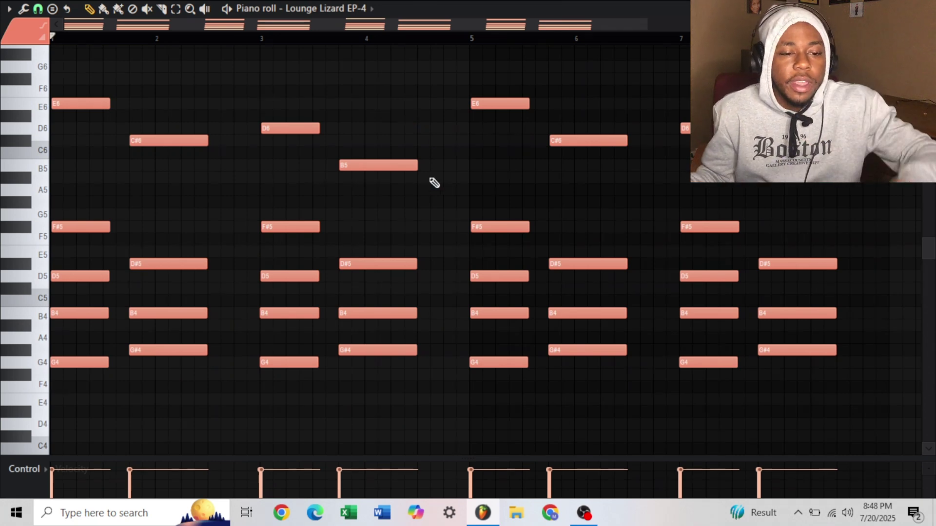
pyautogui.moveTo(279, 86); pyautogui.dragTo(427, 442)
pyautogui.keyDown('ctrl'); pyautogui.click(427, 433); pyautogui.keyUp('ctrl')
pyautogui.press('Delete')
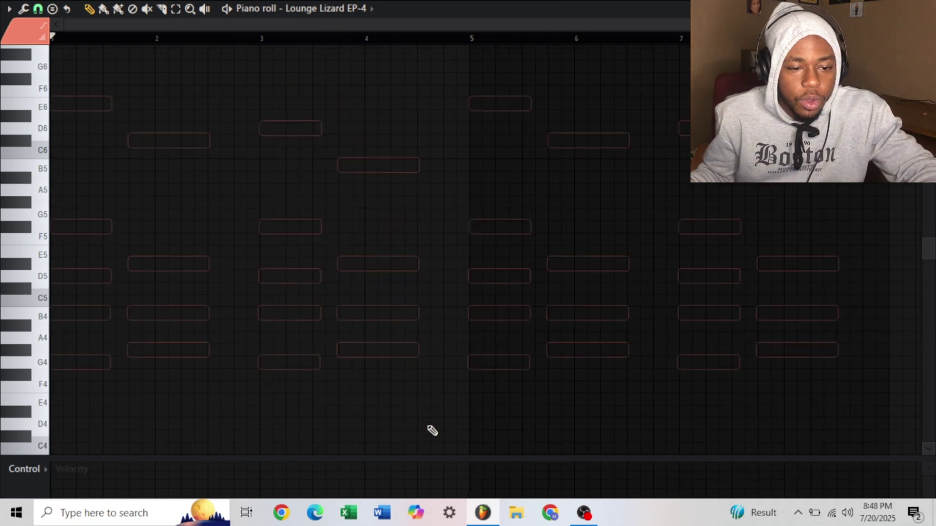
pyautogui.hotkey('ctrl', 'z')
# Step: Try to replace the third and fourth chords with a duplicate of the first two chords
pyautogui.moveTo(254, 46); pyautogui.dragTo(393, 407)
pyautogui.press('Delete')
pyautogui.moveTo(297, 429); pyautogui.dragTo(4, 98)
pyautogui.scroll(1, 109, 177)
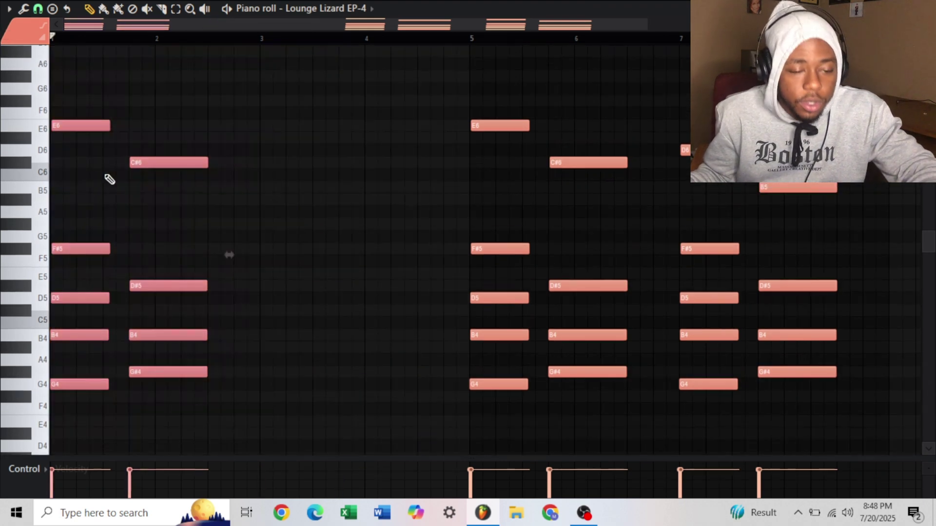
pyautogui.hotkey('ctrl', 'b')
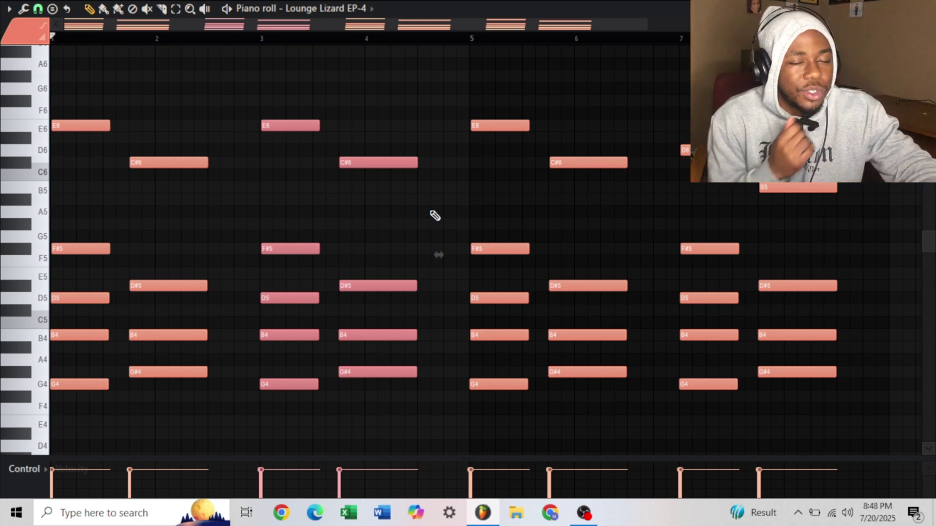
pyautogui.press('Delete')
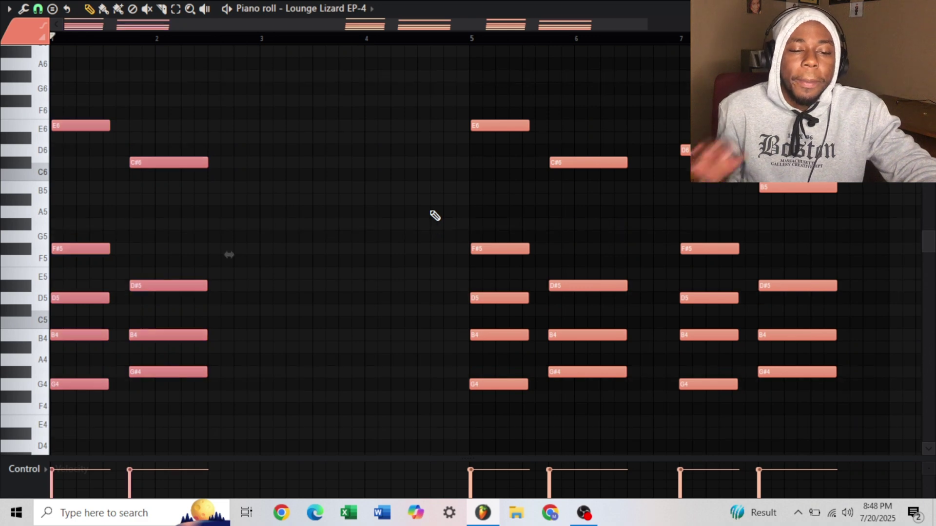
# Step: Undo the chord deletion and duplication in the Lounge Lizard EP-4 #2 pattern
pyautogui.hotkey('ctrl', 'z')
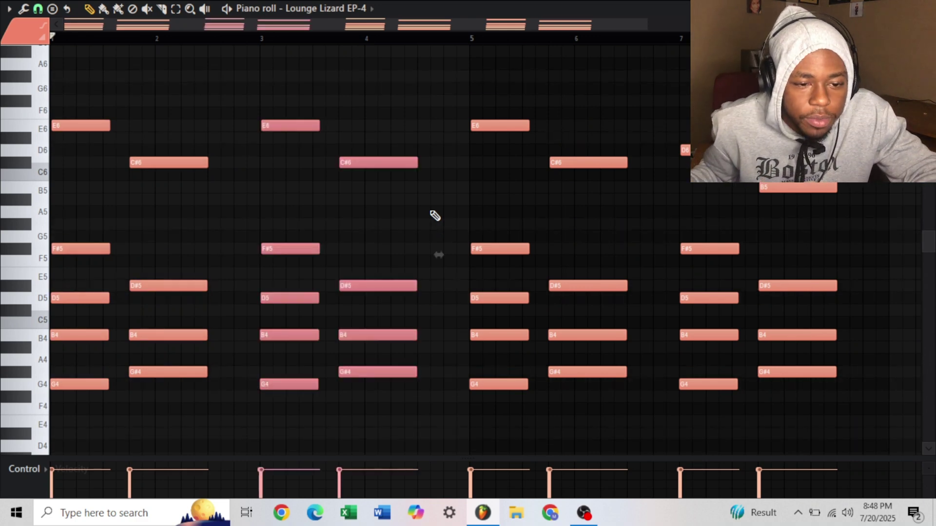
pyautogui.hotkey('ctrl', 'z')
pyautogui.hotkey('ctrl', 'z')
pyautogui.hotkey('ctrl', 'z')
pyautogui.hotkey('ctrl', 'z')
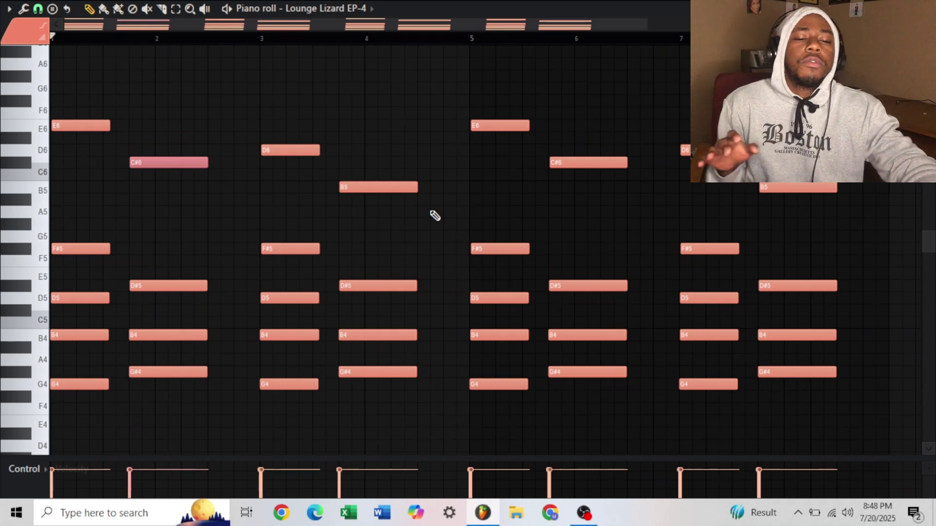
pyautogui.hotkey('ctrl', 'z')
# Step: Return to the playlist, select the Lounge Lizard EP-4 #2 pattern and open the channel rack at full size
pyautogui.press('F5')
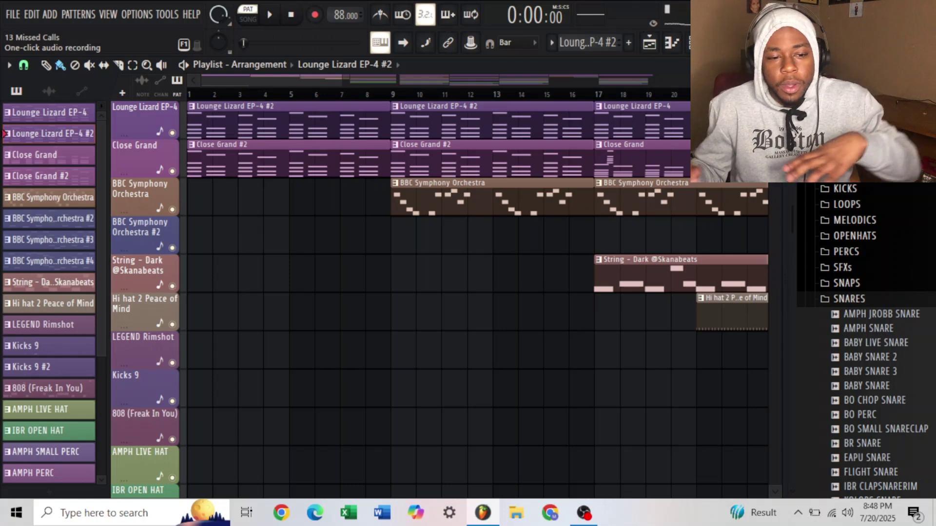
pyautogui.click(251, 151)
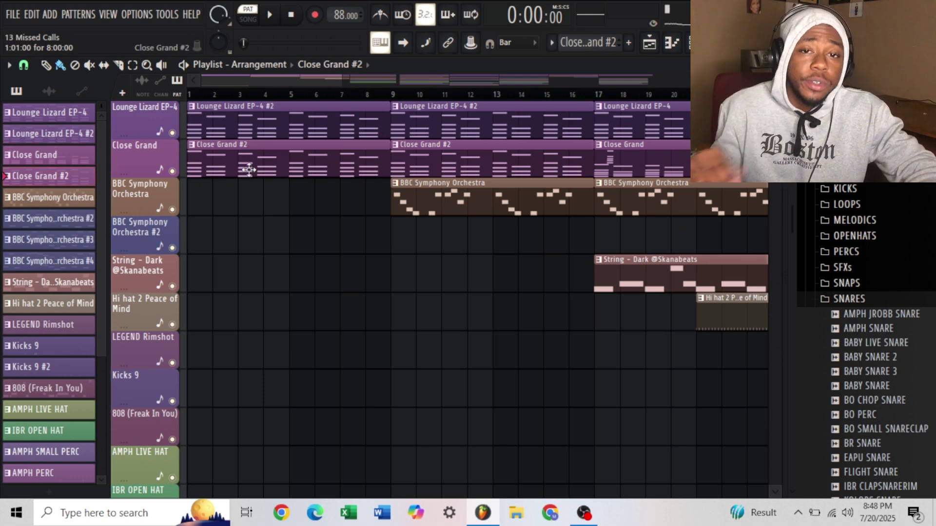
pyautogui.click(265, 129)
pyautogui.click(686, 43)
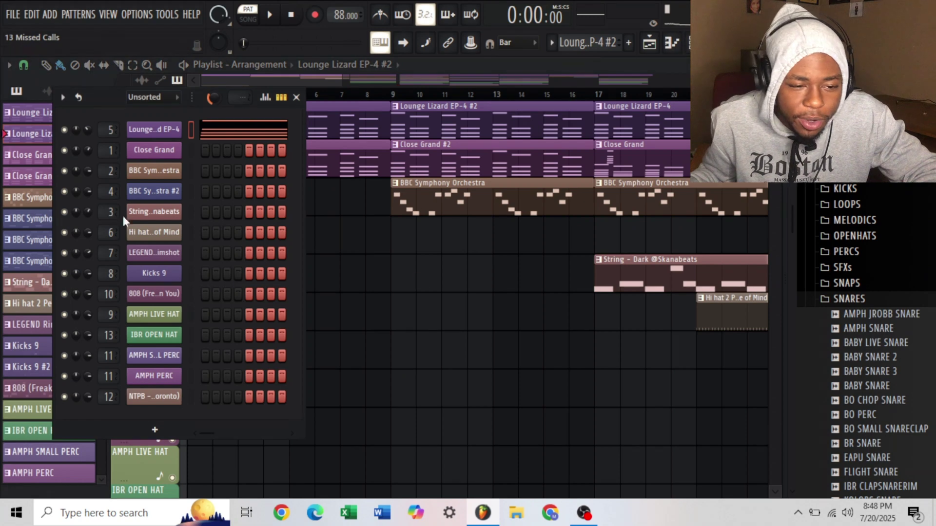
pyautogui.doubleClick(133, 104)
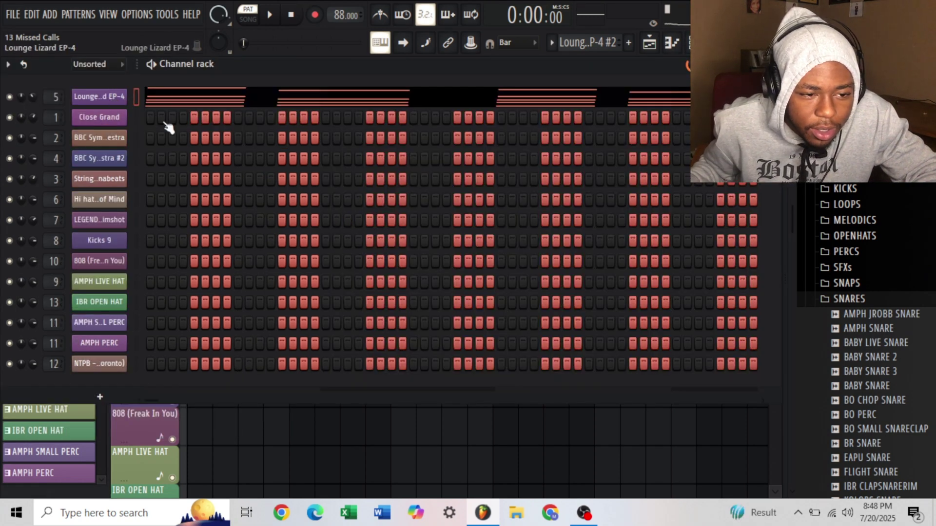
# Step: Open the Lounge Lizard EP-4 instrument, examine its bank, program and effect settings, and close it
pyautogui.click(111, 102)
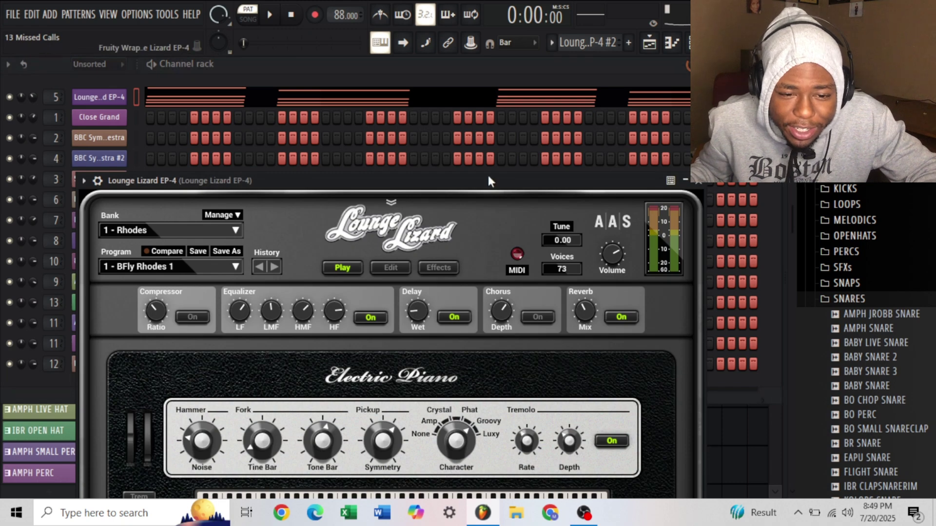
pyautogui.moveTo(489, 176); pyautogui.dragTo(516, 93)
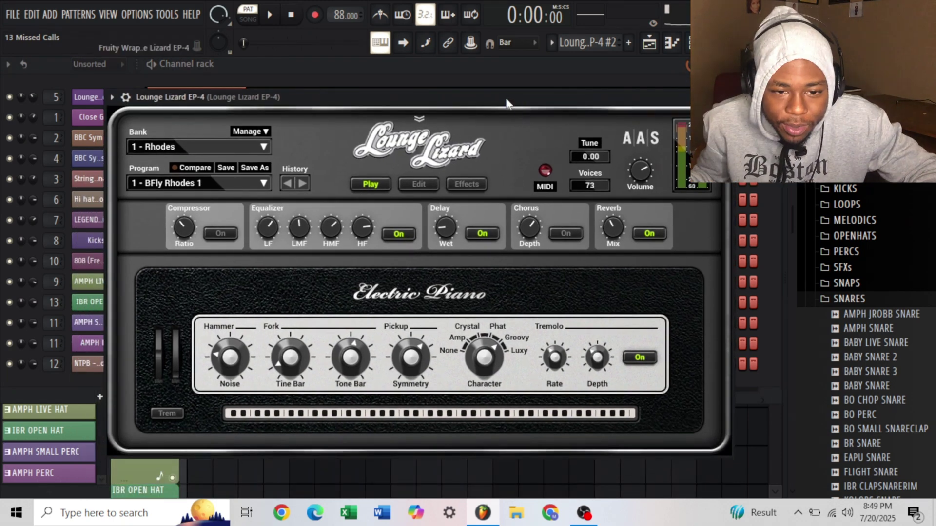
pyautogui.moveTo(522, 116); pyautogui.dragTo(504, 110)
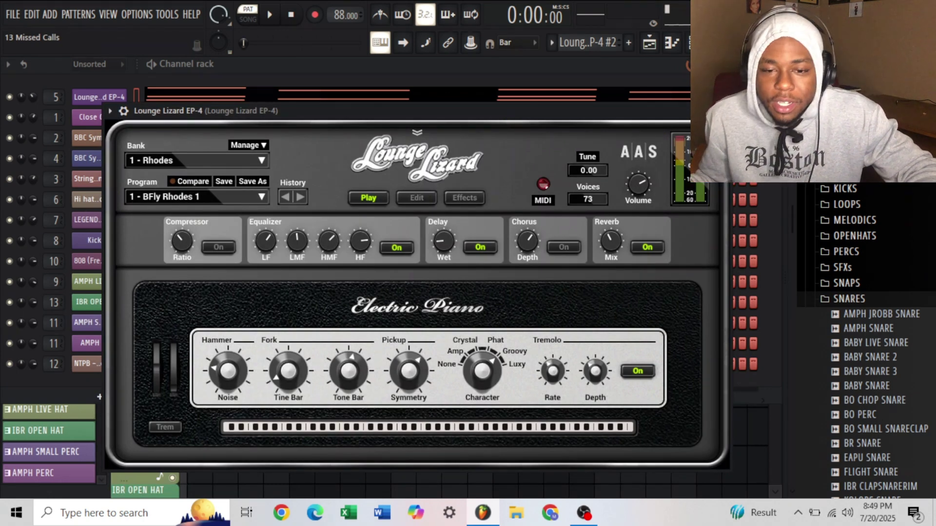
pyautogui.click(721, 111)
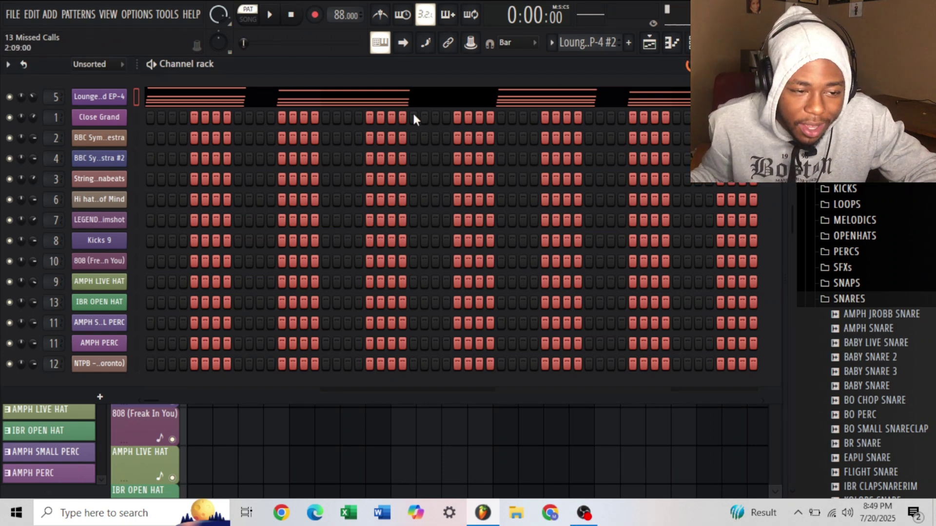
# Step: Return to the playlist in song mode and play only the Lounge Lizard EP-4 and Close Grand tracks from bar 1
pyautogui.press('F5')
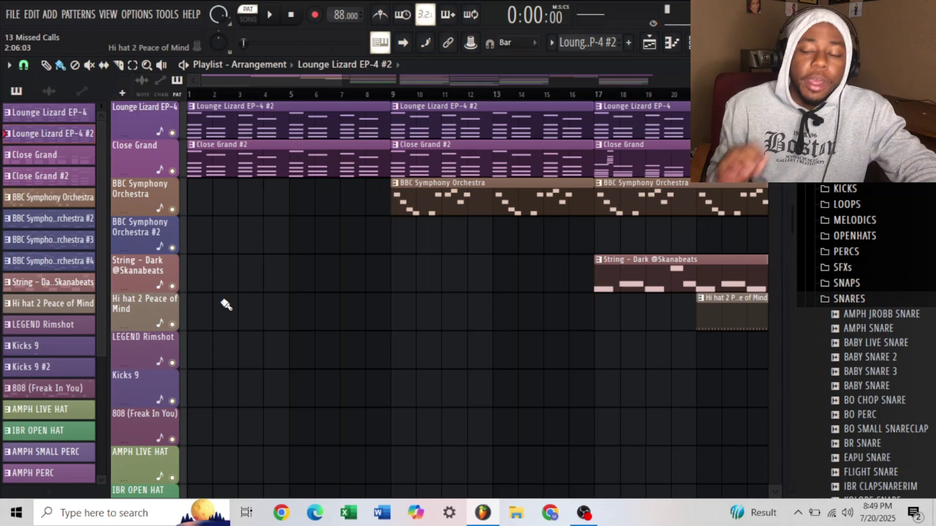
pyautogui.press('l')
pyautogui.press('space')
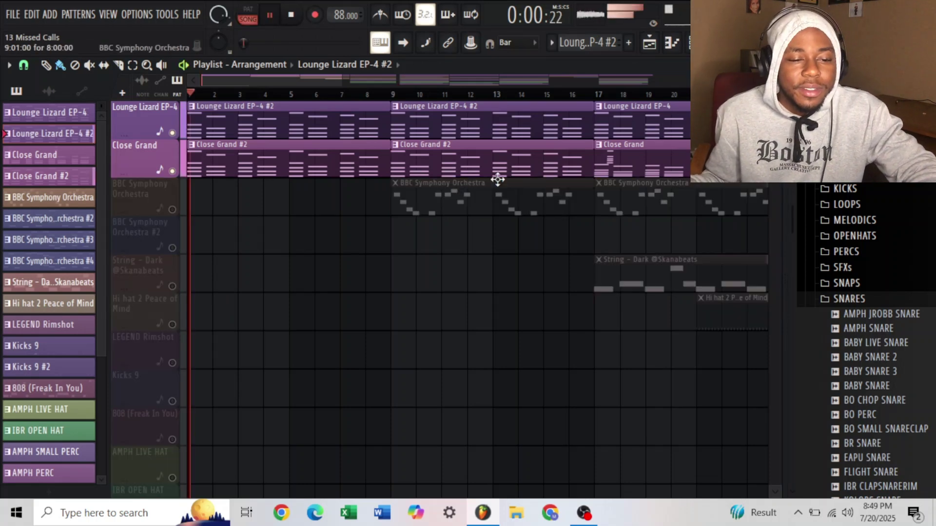
# Step: Examine the Close Grand #2 chords in the piano roll during playback, return to the playlist and stop playback
pyautogui.doubleClick(198, 162)
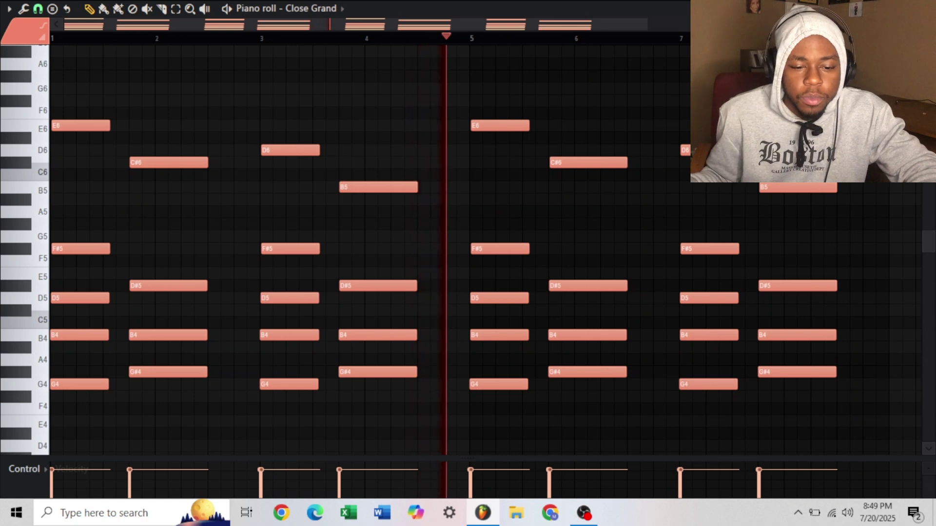
pyautogui.press('F5')
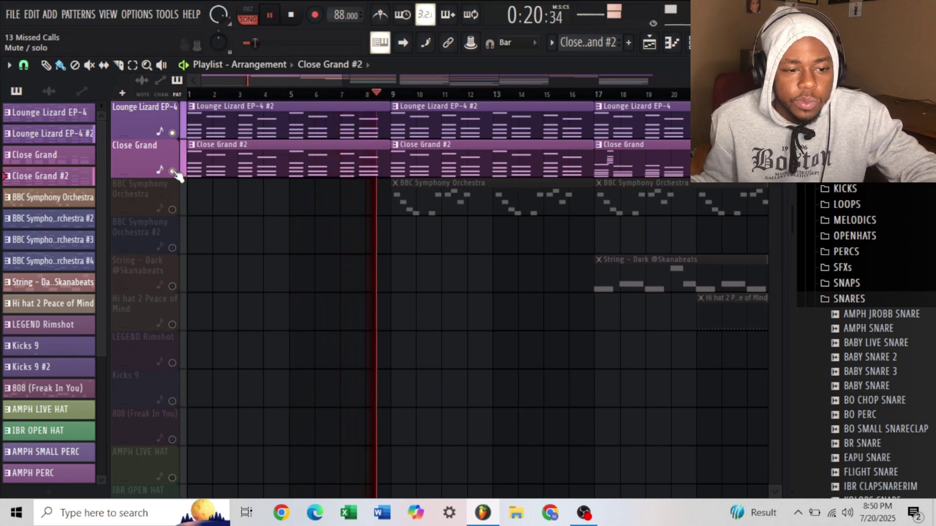
pyautogui.press('space')
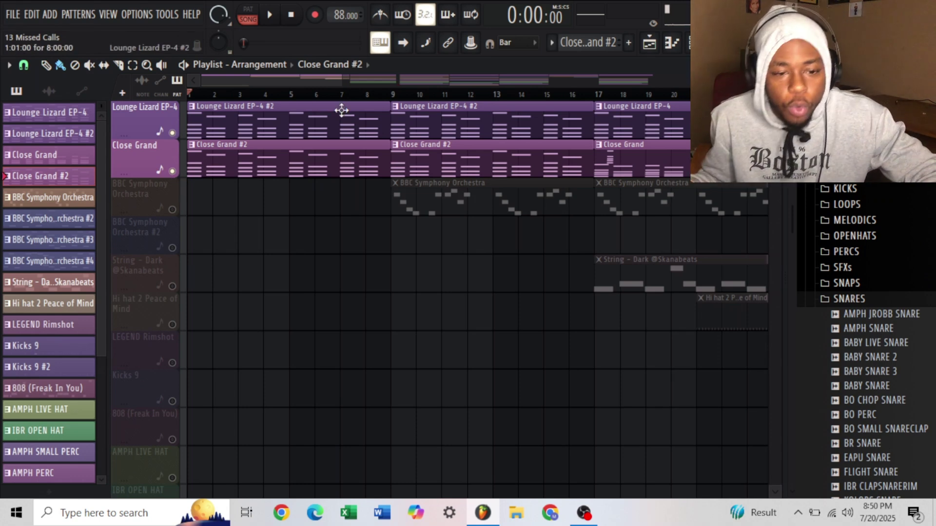
pyautogui.scroll(-2, 372, 99)
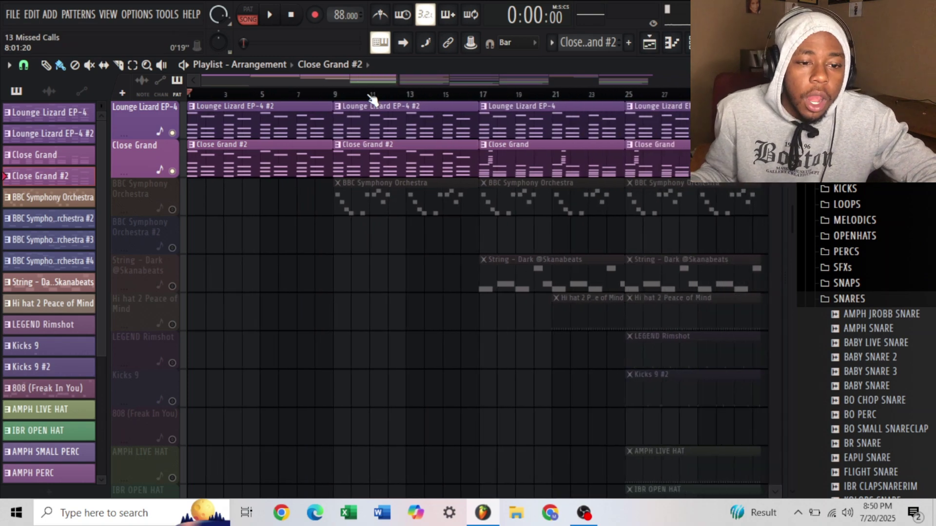
pyautogui.scroll(-1, 242, 245)
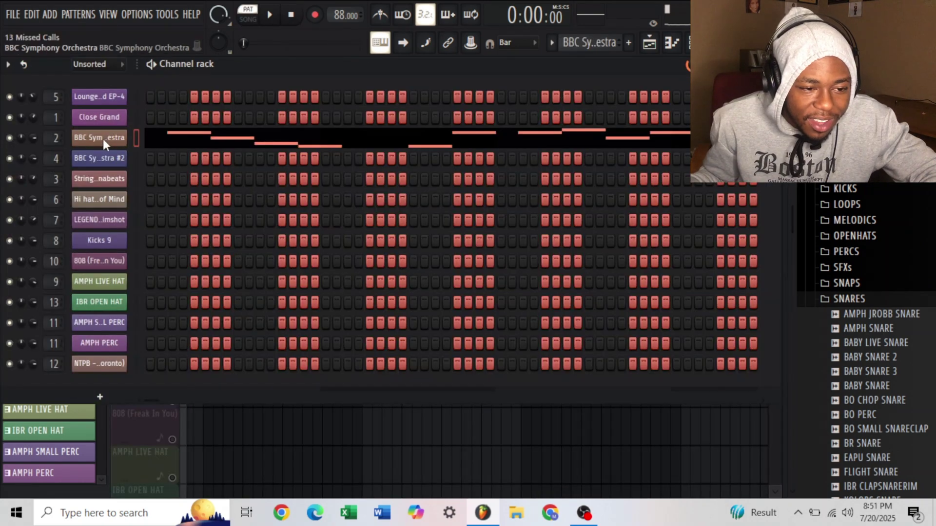
# Step: Open the BBC Symphony Orchestra instrument, examine its Violins 1 preset and Pizzicato articulation, and close it
pyautogui.click(104, 139)
pyautogui.click(108, 141)
pyautogui.click(109, 139)
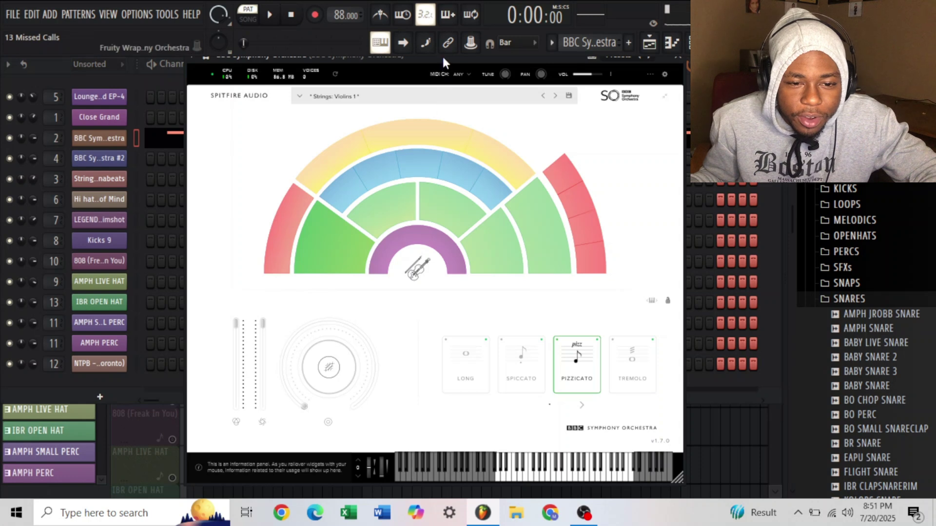
pyautogui.moveTo(443, 61)
pyautogui.mouseDown()
pyautogui.moveTo(446, 105)
pyautogui.moveTo(442, 48)
pyautogui.mouseUp()
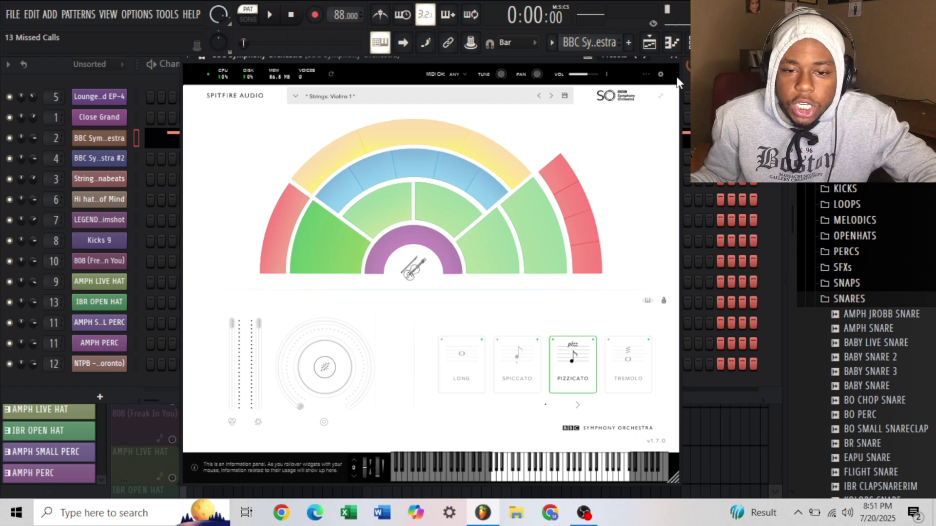
pyautogui.click(677, 61)
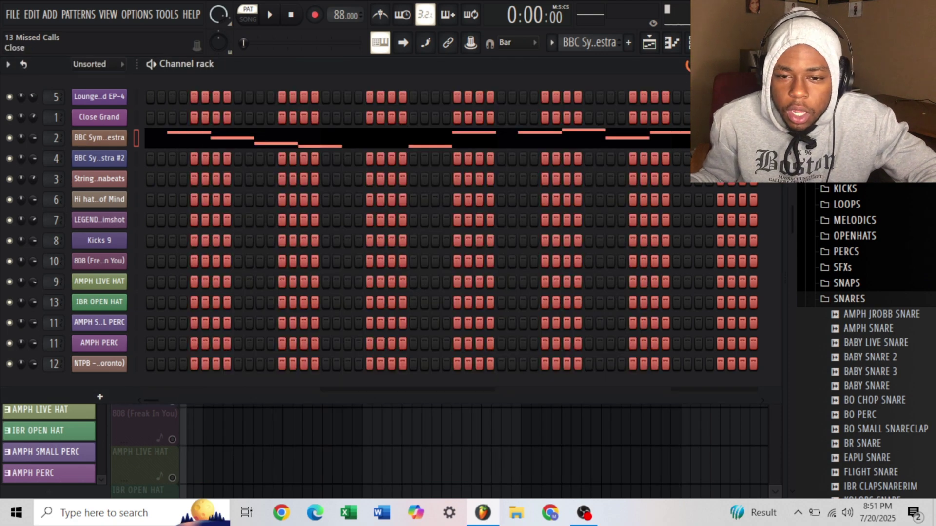
# Step: Play the BBC Symphony Orchestra melody in the piano roll and return to the playlist
pyautogui.click(340, 144)
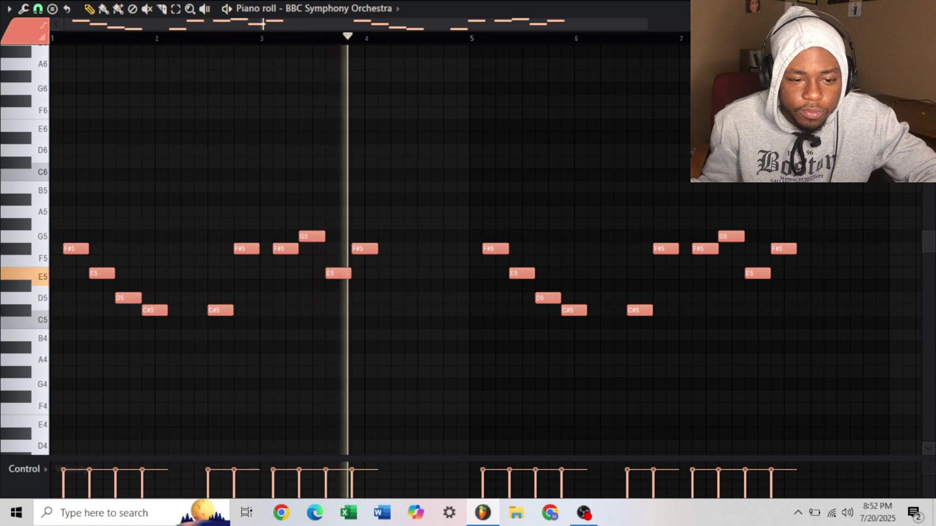
pyautogui.press('F7')
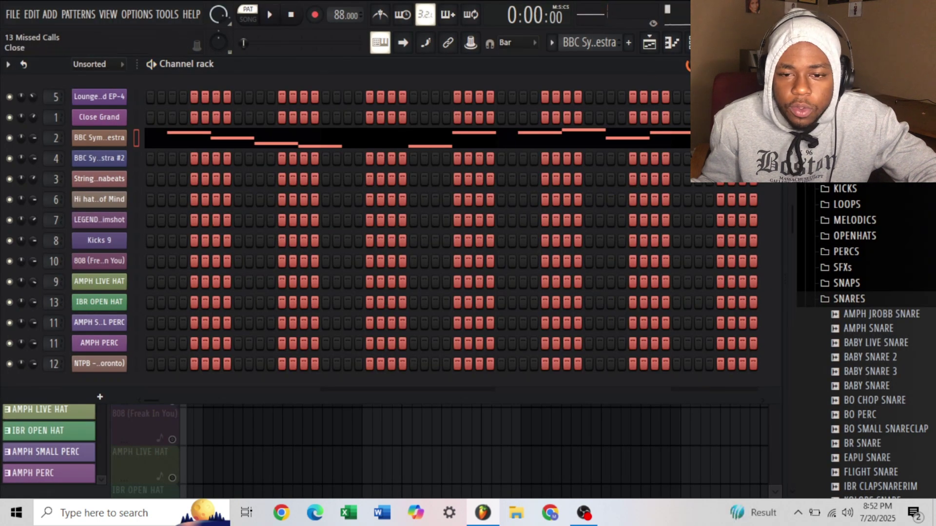
pyautogui.press('F6')
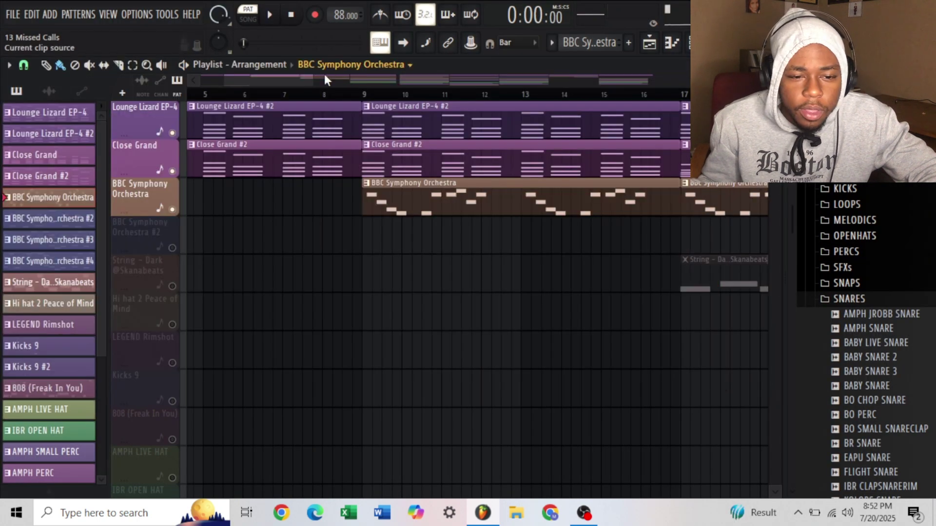
# Step: Play the Lounge Lizard EP-4, Close Grand and BBC Symphony Orchestra tracks together from bar 9, and stop playback
pyautogui.click(357, 98)
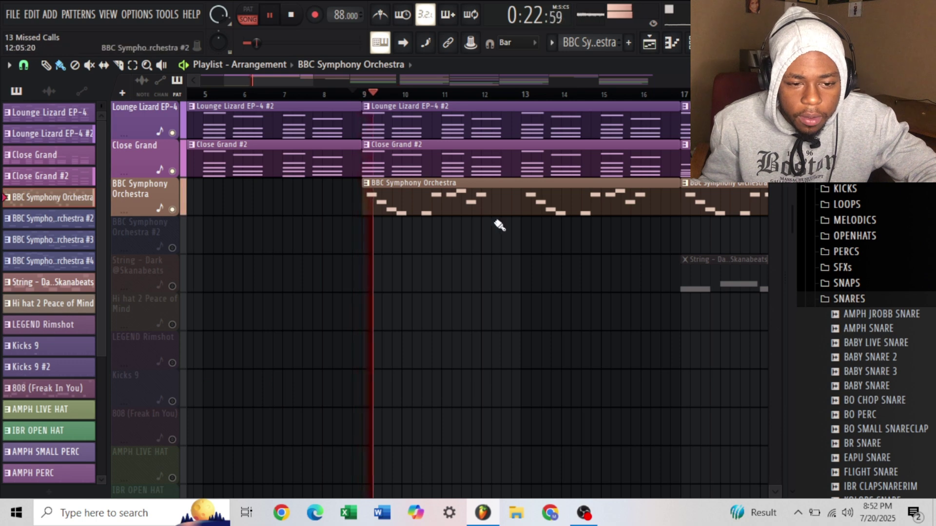
pyautogui.scroll(-3, 541, 272)
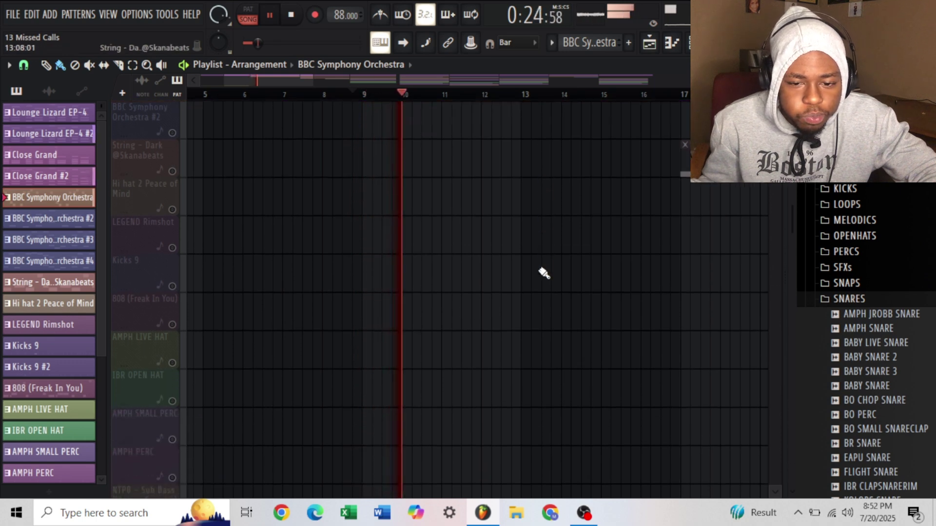
pyautogui.scroll(3, 544, 273)
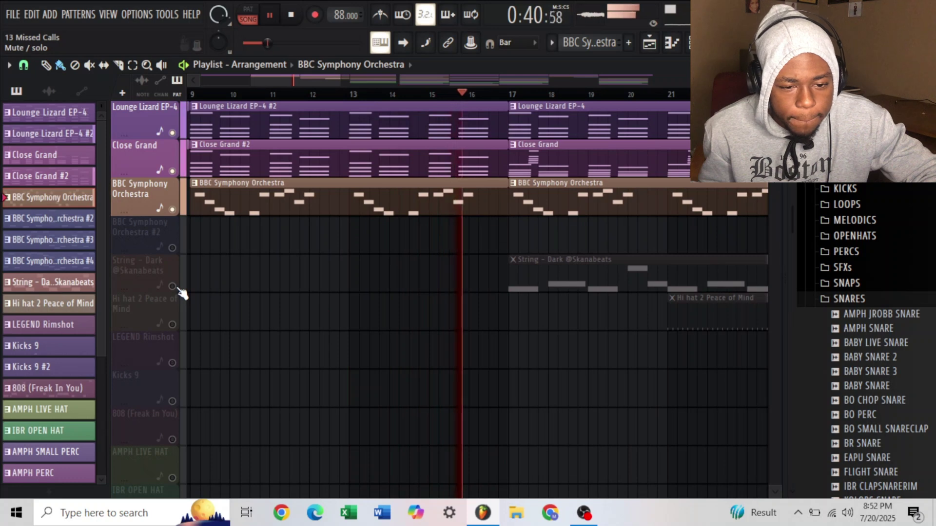
pyautogui.press('space')
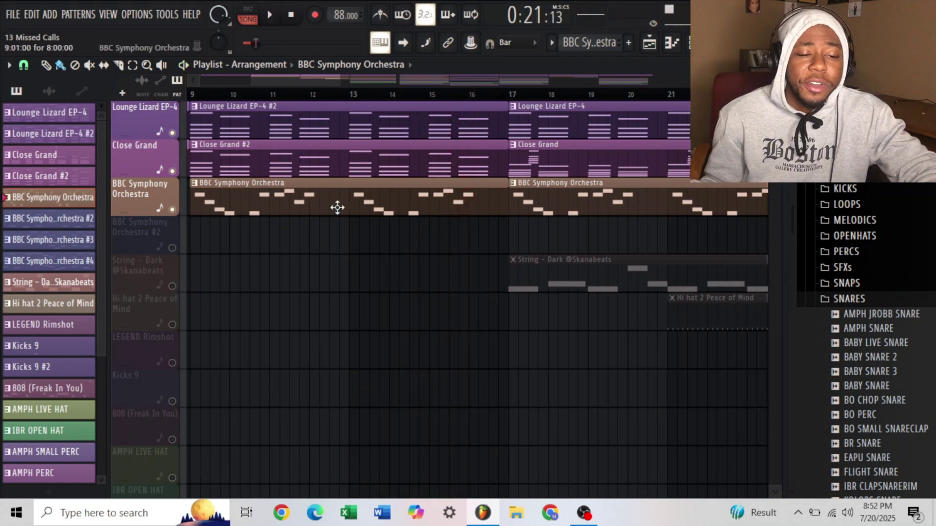
pyautogui.click(172, 287)
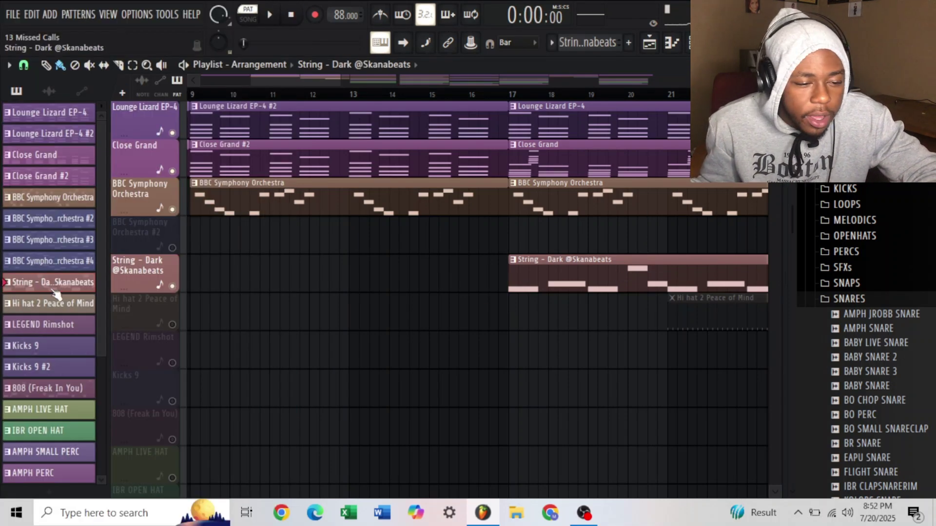
pyautogui.click(53, 289)
pyautogui.scroll(-4, 509, 267)
pyautogui.scroll(2, 510, 267)
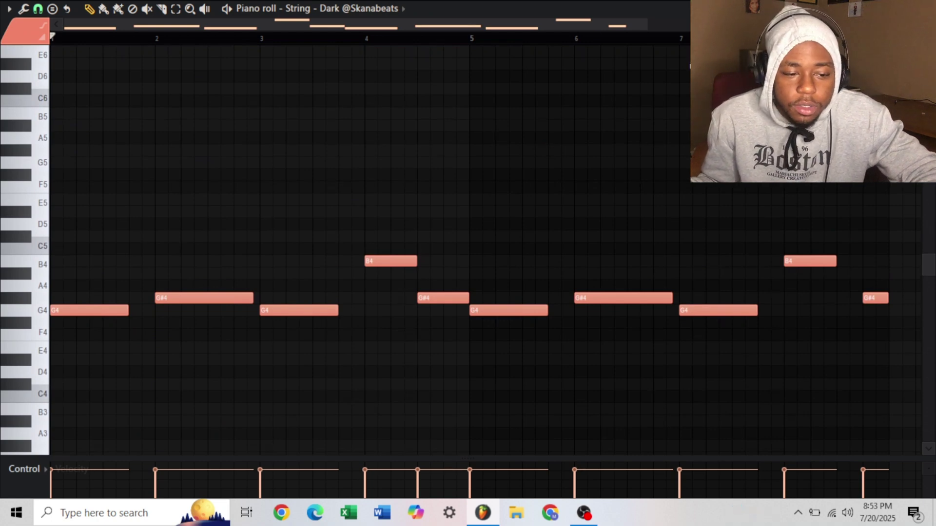
pyautogui.press('space')
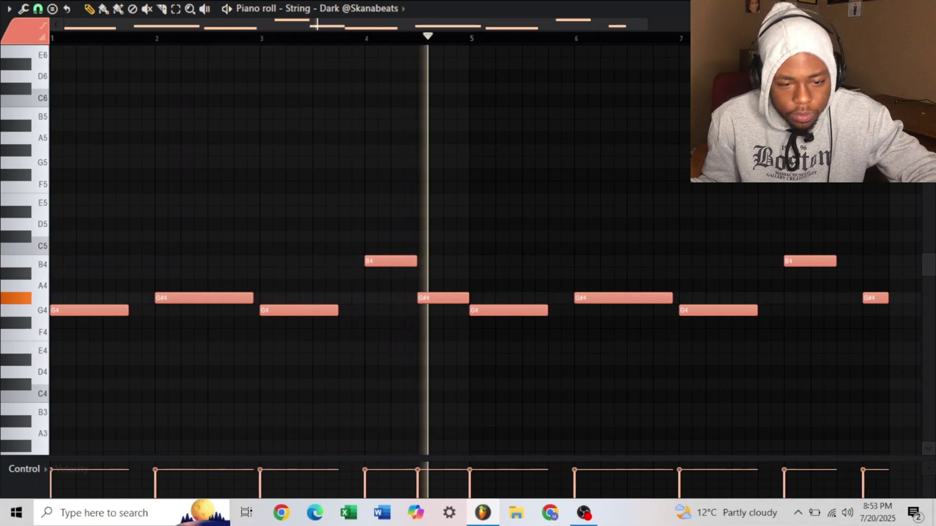
# Step: Return to the playlist and play the string layer with the other melodies from about bar 17
pyautogui.press('F7')
pyautogui.click(534, 97)
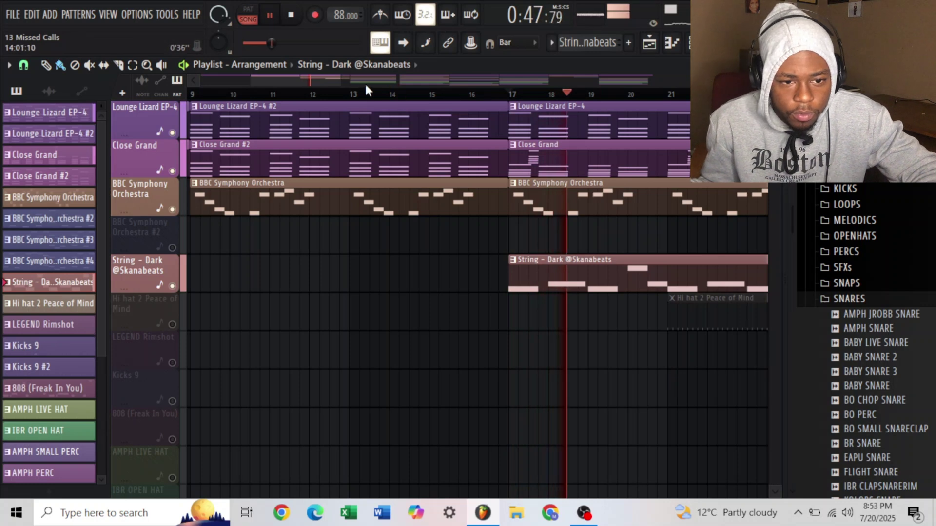
pyautogui.moveTo(327, 78); pyautogui.dragTo(356, 90)
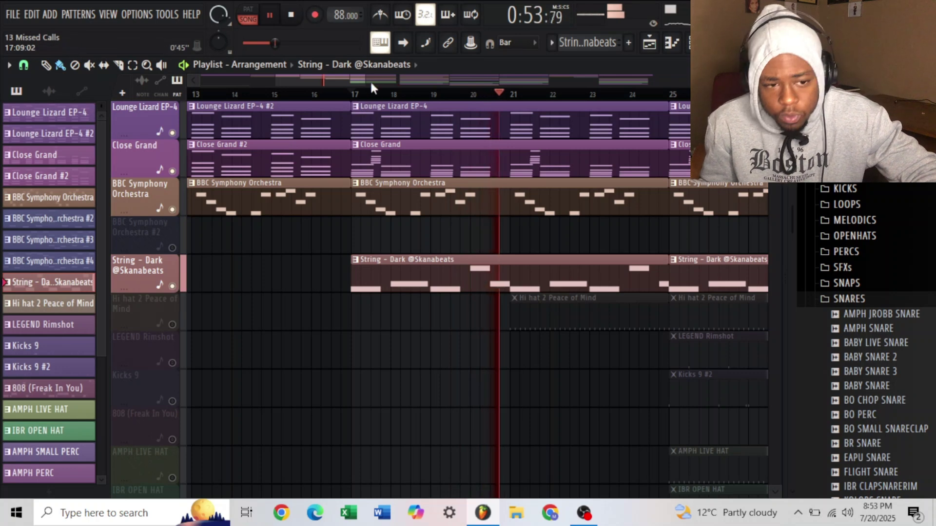
pyautogui.moveTo(360, 77); pyautogui.dragTo(371, 81)
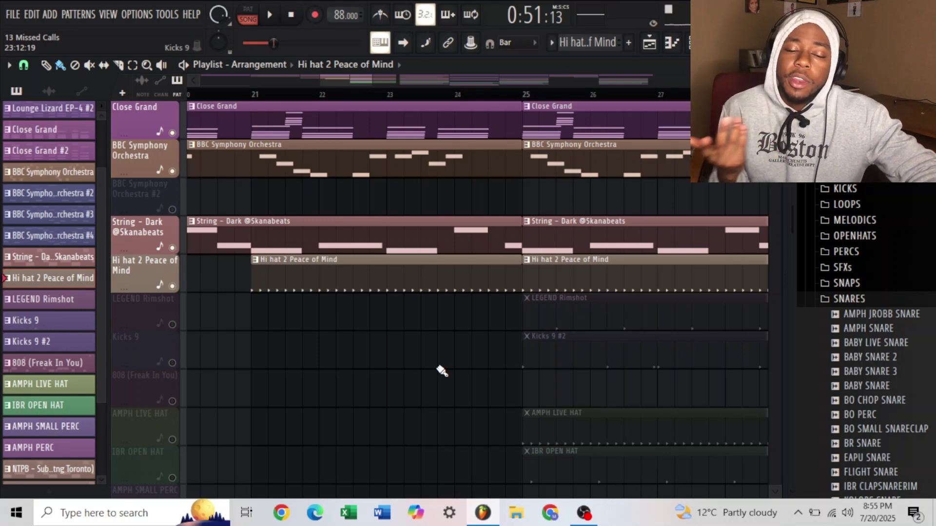
# Step: Unmute all remaining tracks, play the arrangement from about bar 23 through the drum section that starts at bar 25, and stop playback
pyautogui.click(175, 334)
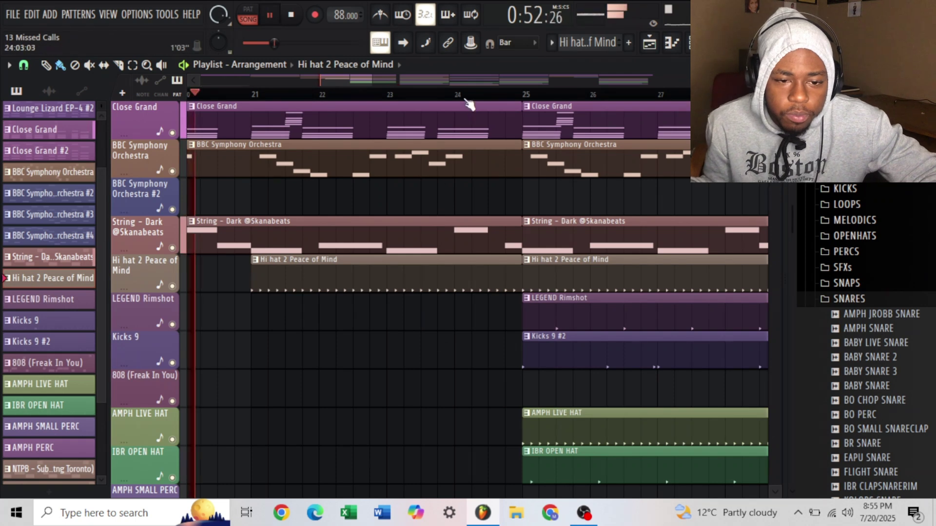
pyautogui.click(415, 94)
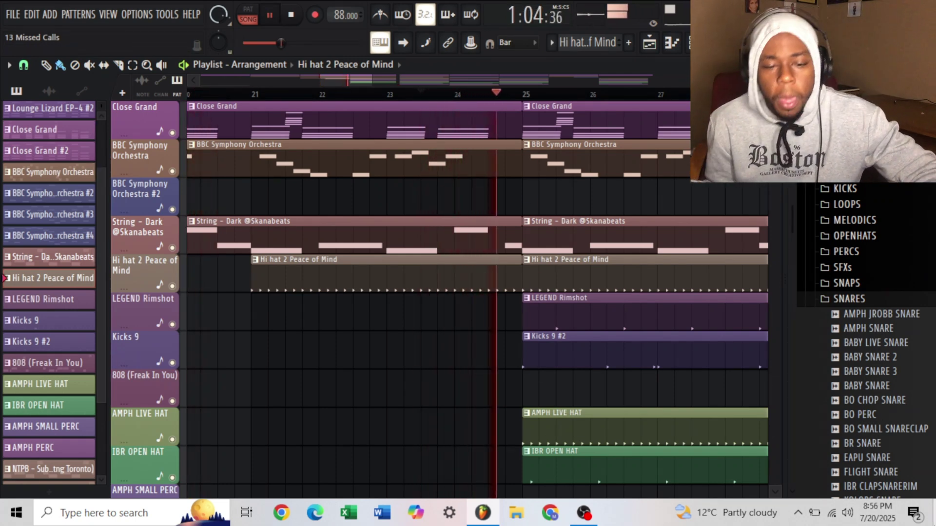
pyautogui.scroll(-3, 609, 302)
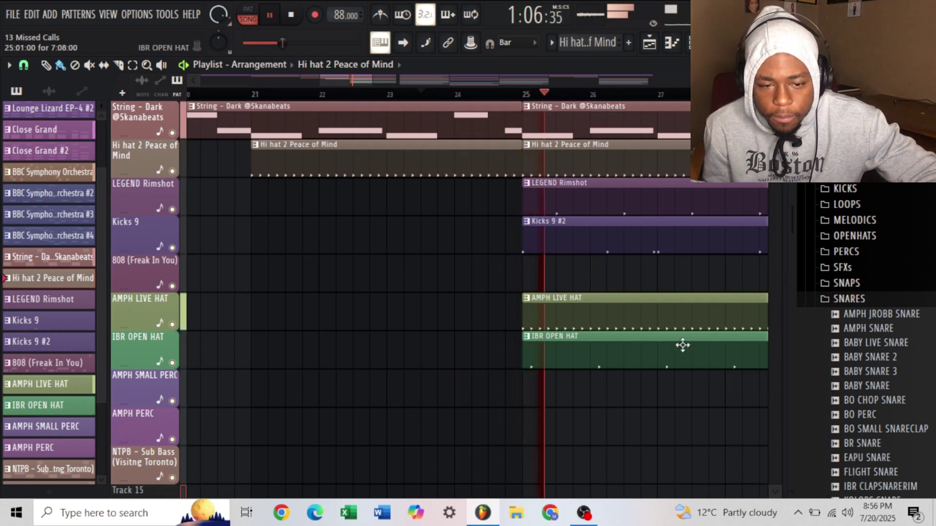
pyautogui.scroll(2, 658, 325)
pyautogui.scroll(1, 658, 325)
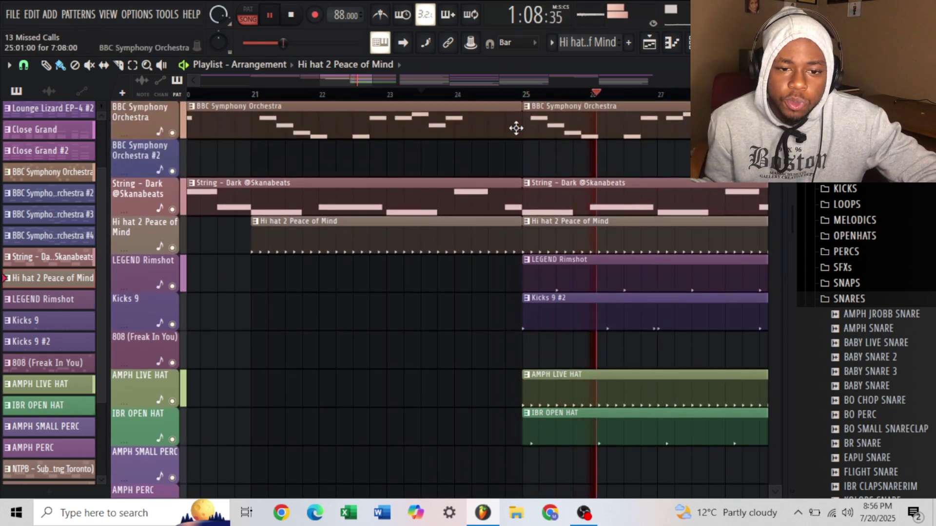
pyautogui.moveTo(357, 78); pyautogui.dragTo(382, 83)
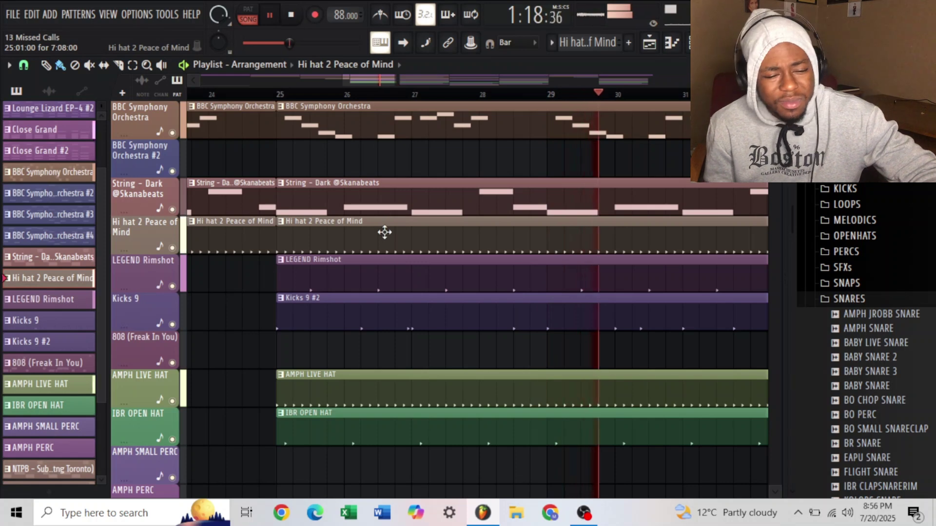
pyautogui.moveTo(371, 81); pyautogui.dragTo(407, 83)
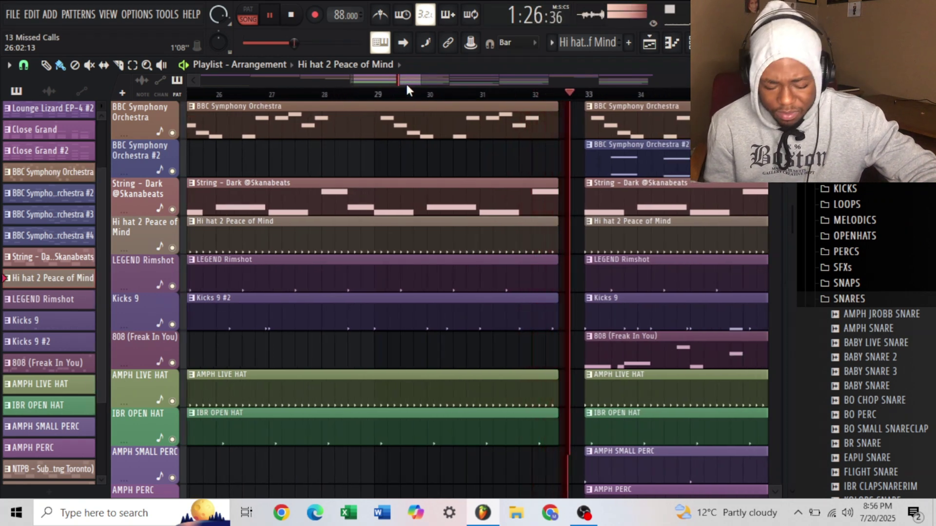
pyautogui.press('space')
# Step: Open the LEGEND Rimshot pattern in the piano roll, shrink the velocity lane, play the hits and return to the playlist
pyautogui.moveTo(405, 83); pyautogui.dragTo(381, 84)
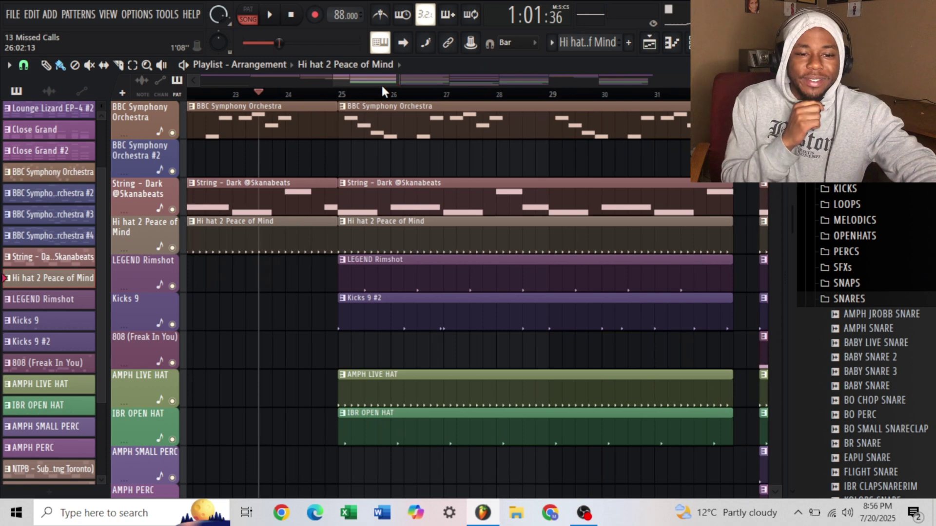
pyautogui.moveTo(381, 83); pyautogui.dragTo(424, 100)
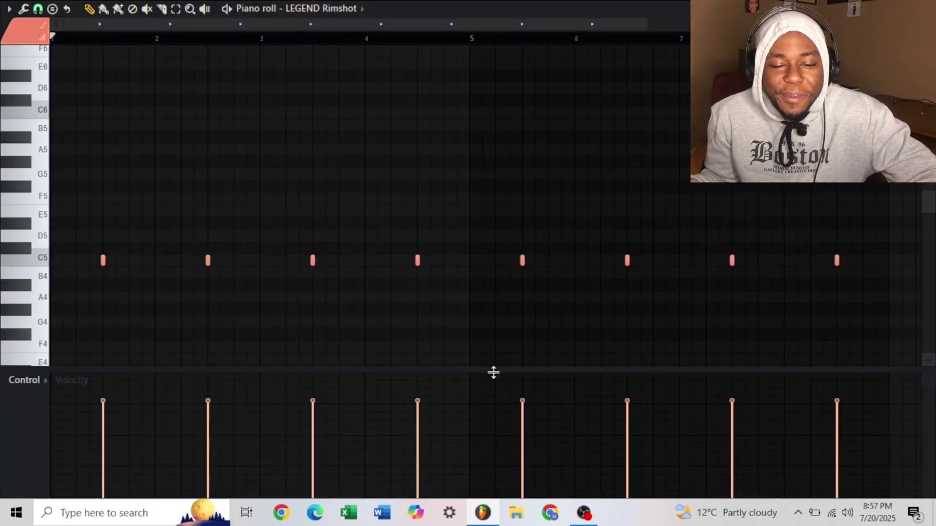
pyautogui.moveTo(493, 372); pyautogui.dragTo(492, 446)
pyautogui.press('space')
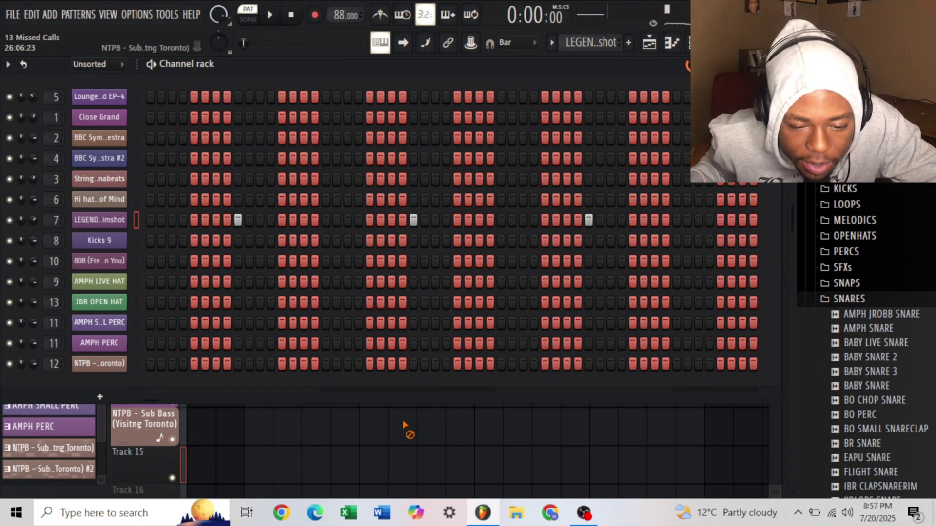
pyautogui.press('F6')
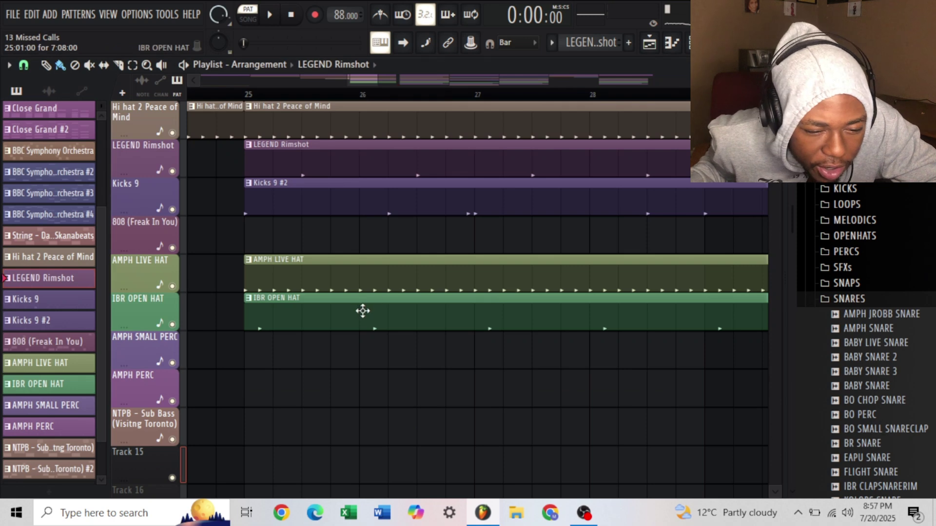
# Step: Select the AMPH LIVE HAT pattern, play its track with only Hi hat 2 Peace of Mind also unmuted, and stop playback
pyautogui.click(360, 275)
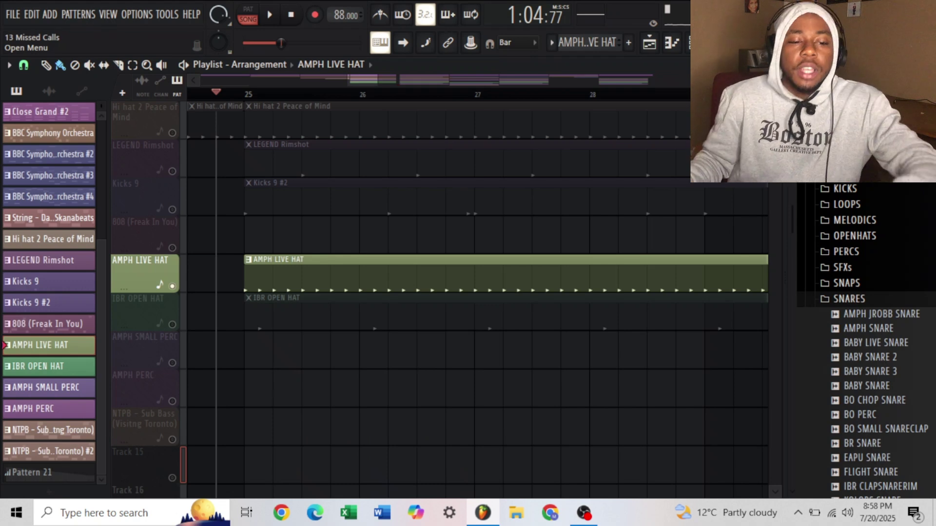
pyautogui.click(172, 133)
pyautogui.press('space')
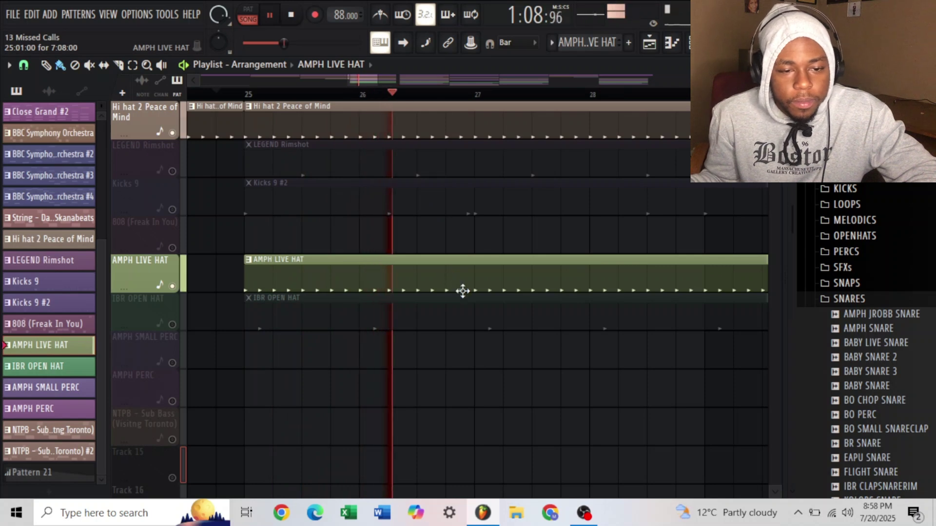
pyautogui.scroll(2, 463, 292)
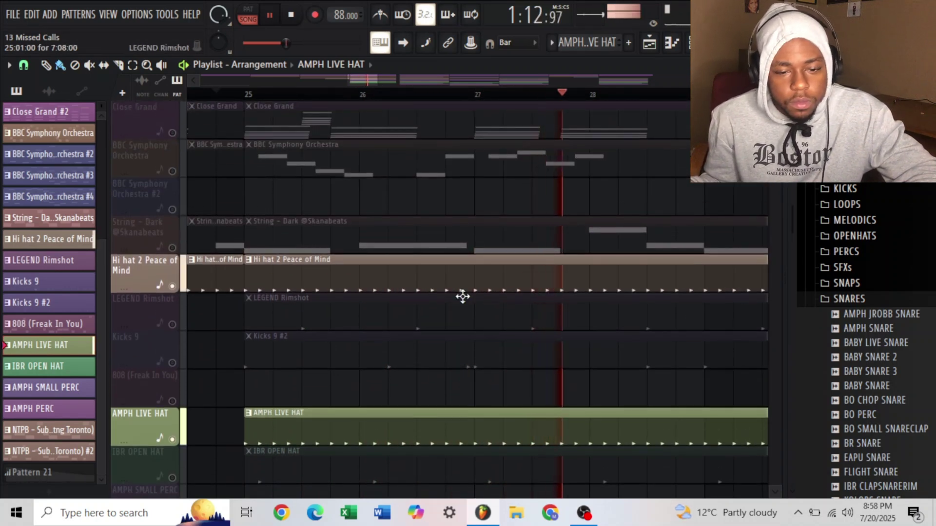
pyautogui.scroll(-2, 467, 301)
pyautogui.press('space')
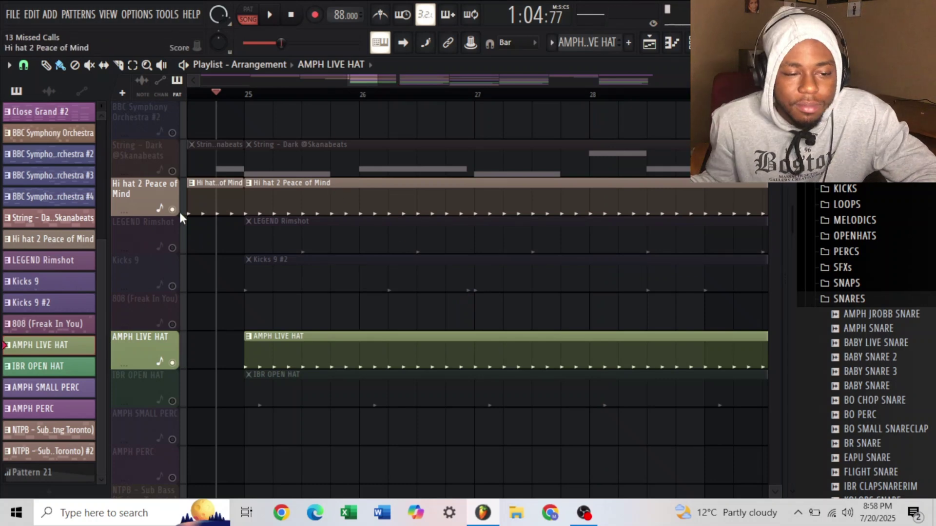
# Step: Unmute the LEGEND Rimshot and Kicks 9 tracks, open the Kicks 9 #2 pattern in the piano roll and play it
pyautogui.click(172, 248)
pyautogui.click(172, 287)
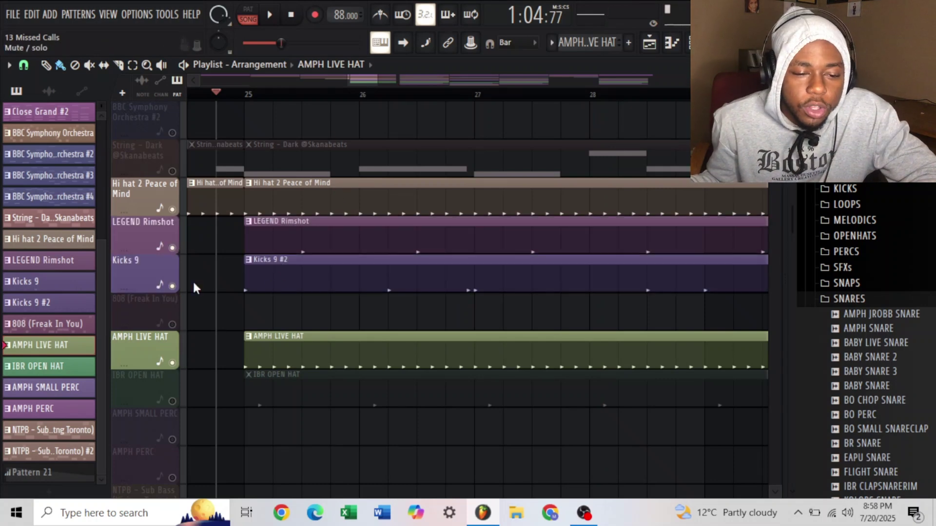
pyautogui.doubleClick(436, 282)
pyautogui.hscroll(-3, 291, 36)
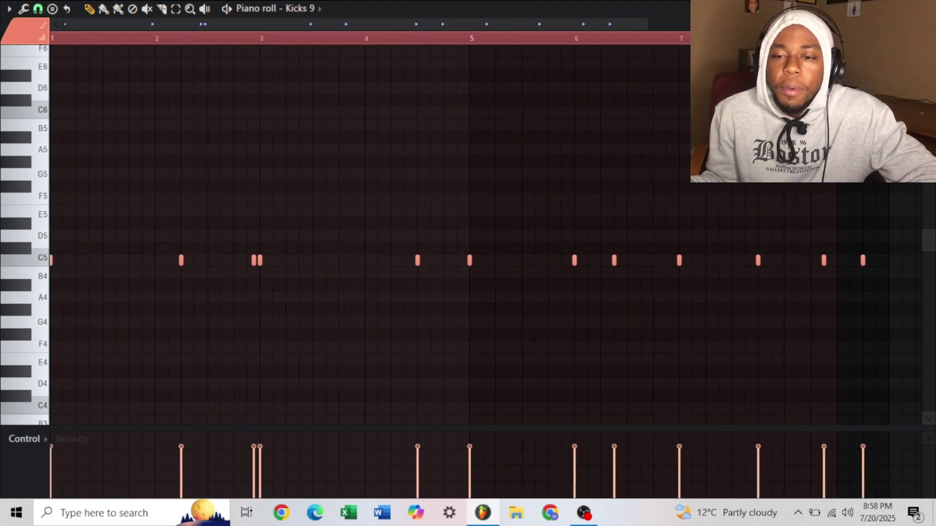
pyautogui.press('space')
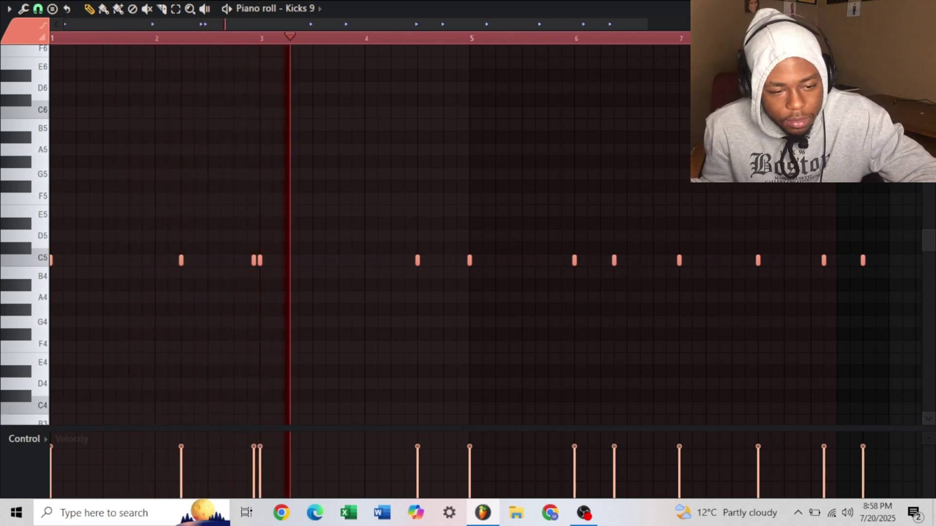
# Step: Return to the playlist, view the LEGEND Rimshot notes in the piano roll during playback and go back to the playlist
pyautogui.press('F5')
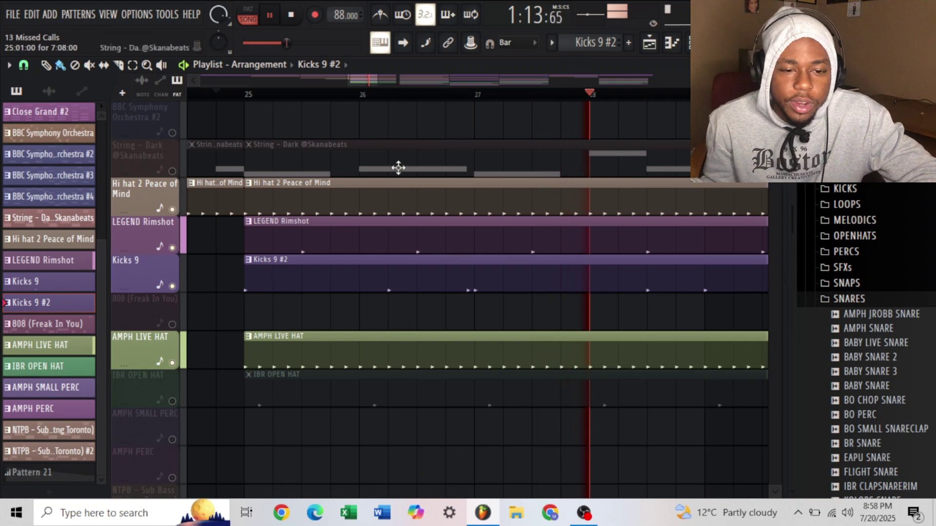
pyautogui.doubleClick(405, 228)
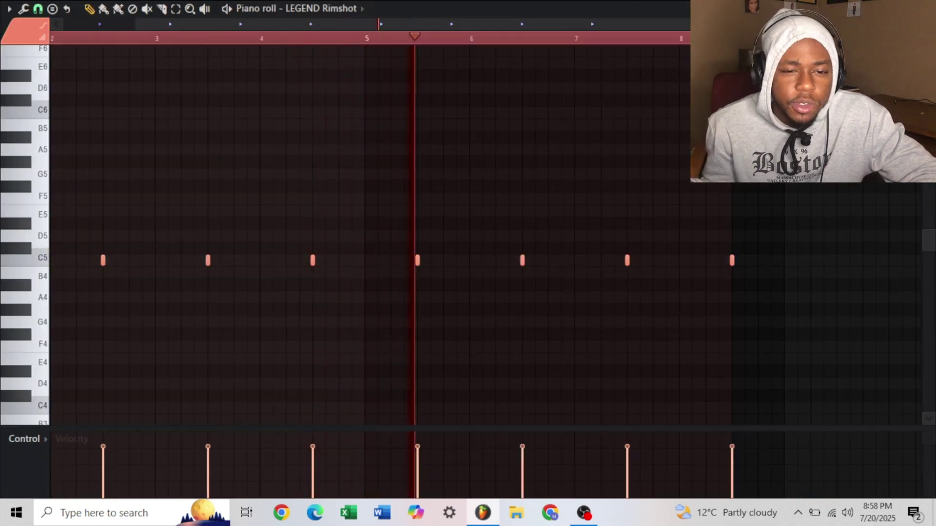
pyautogui.press('F5')
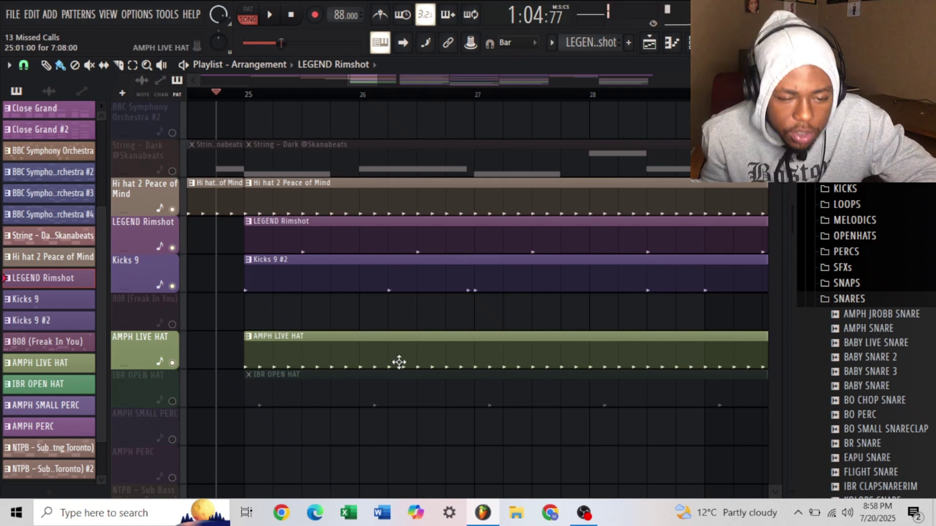
# Step: Play the hi-hat, rimshot, kick and AMPH LIVE HAT tracks with IBR OPEN HAT from just before bar 25, and stop playback
pyautogui.scroll(3, 421, 265)
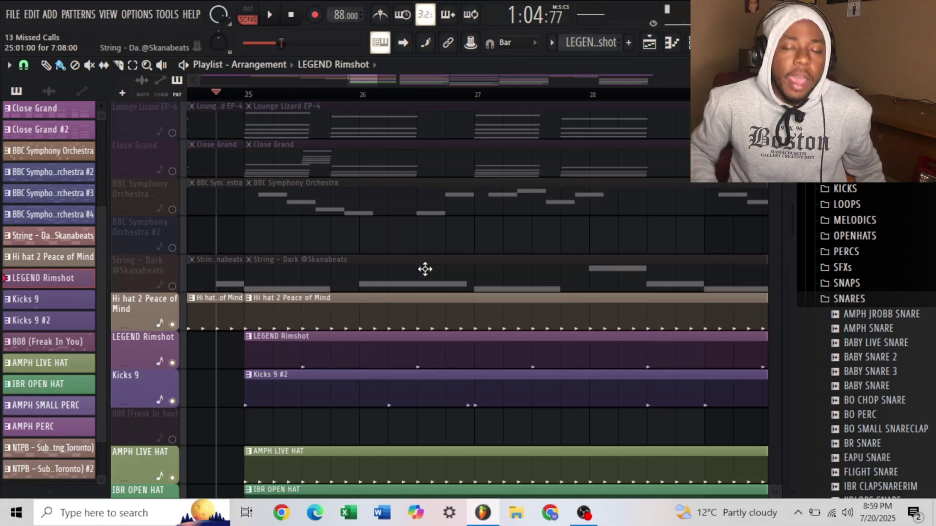
pyautogui.scroll(-2, 425, 269)
pyautogui.scroll(-4, 374, 82)
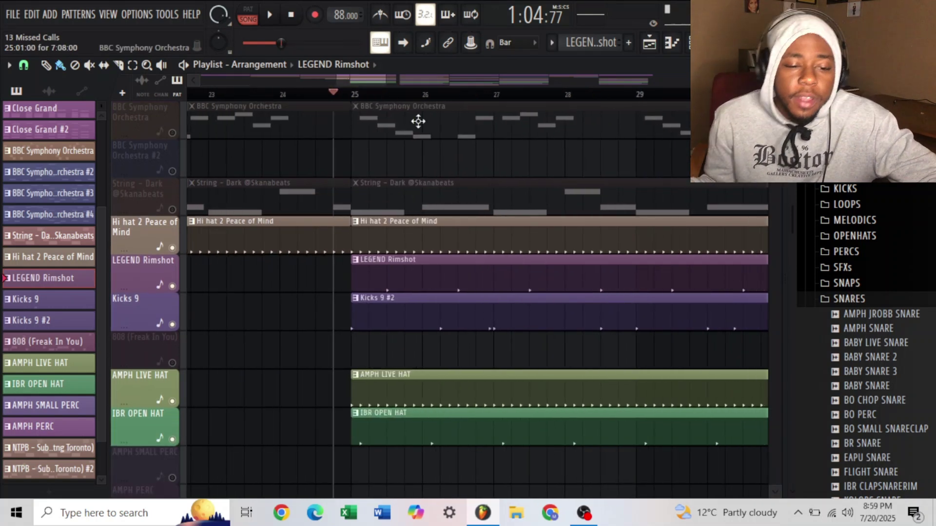
pyautogui.press('space')
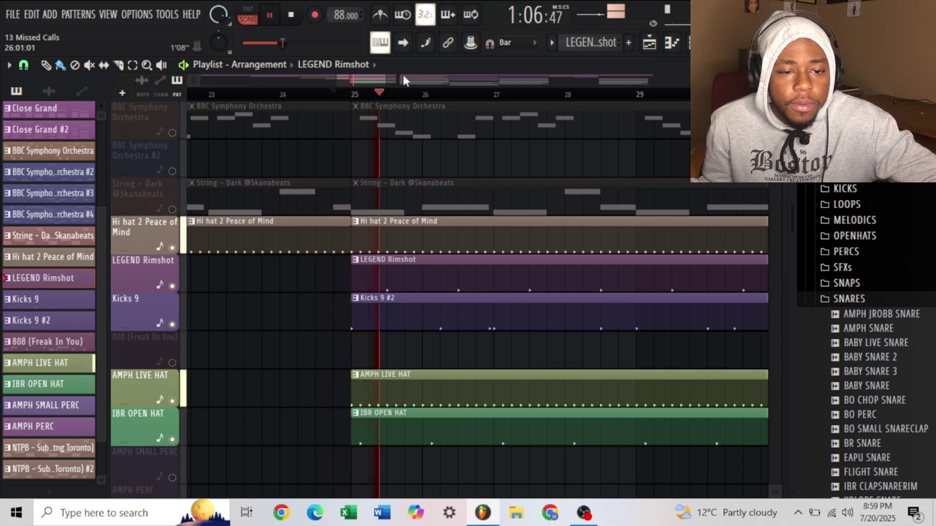
pyautogui.moveTo(376, 77); pyautogui.dragTo(382, 78)
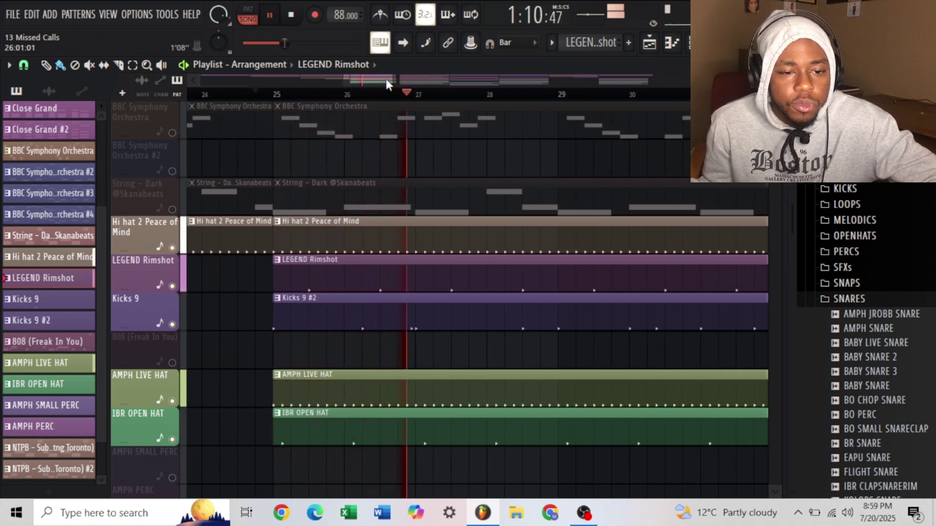
pyautogui.moveTo(385, 78); pyautogui.dragTo(393, 80)
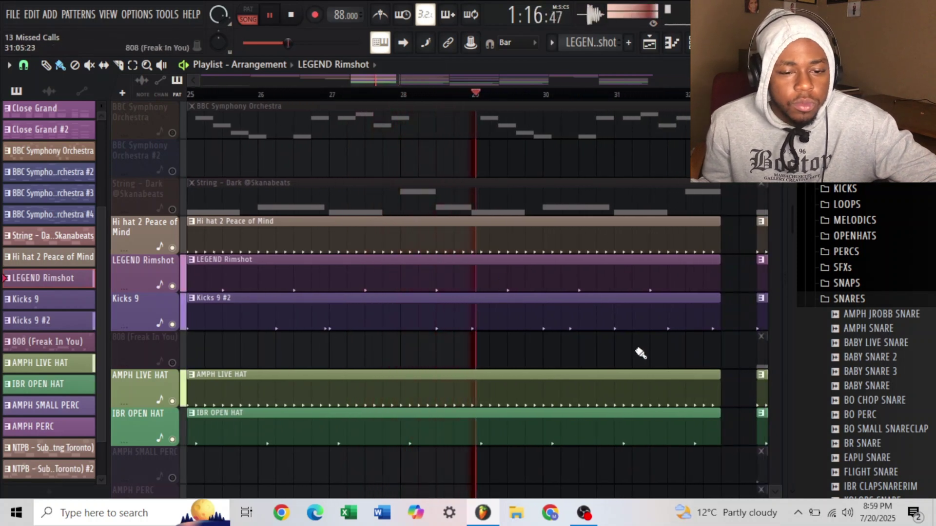
pyautogui.press('space')
# Step: Look over the full arrangement around bar 33, play the BBC Symphony Orchestra #2 pattern in the piano roll and return to the playlist
pyautogui.scroll(-2, 354, 78)
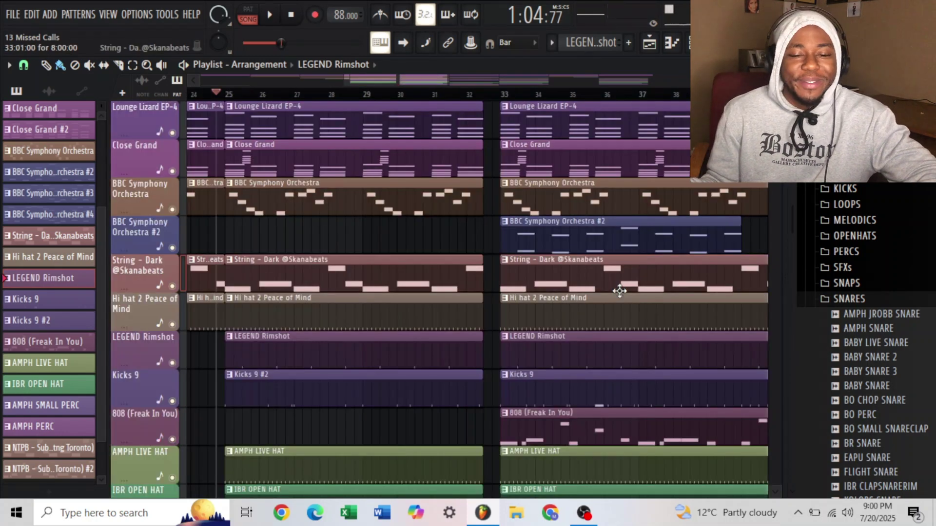
pyautogui.scroll(-5, 619, 288)
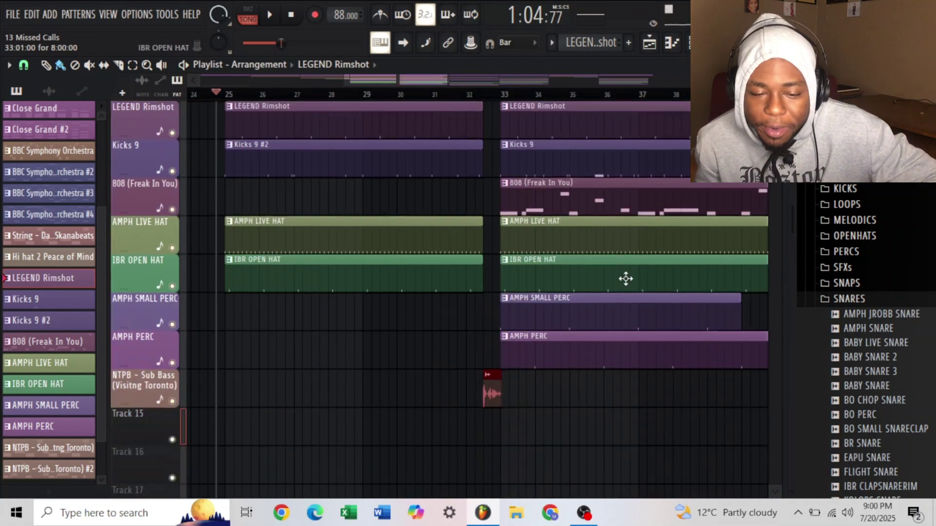
pyautogui.scroll(5, 626, 275)
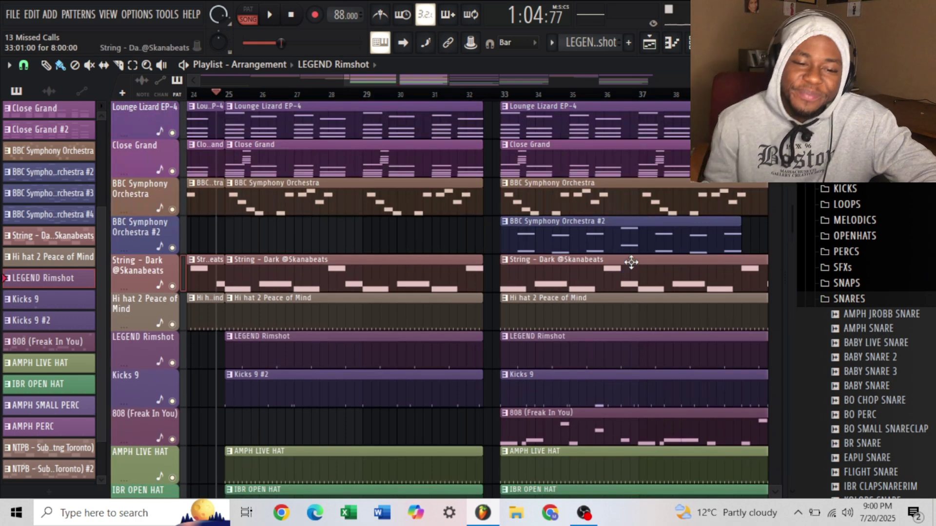
pyautogui.hscroll(2, 437, 139)
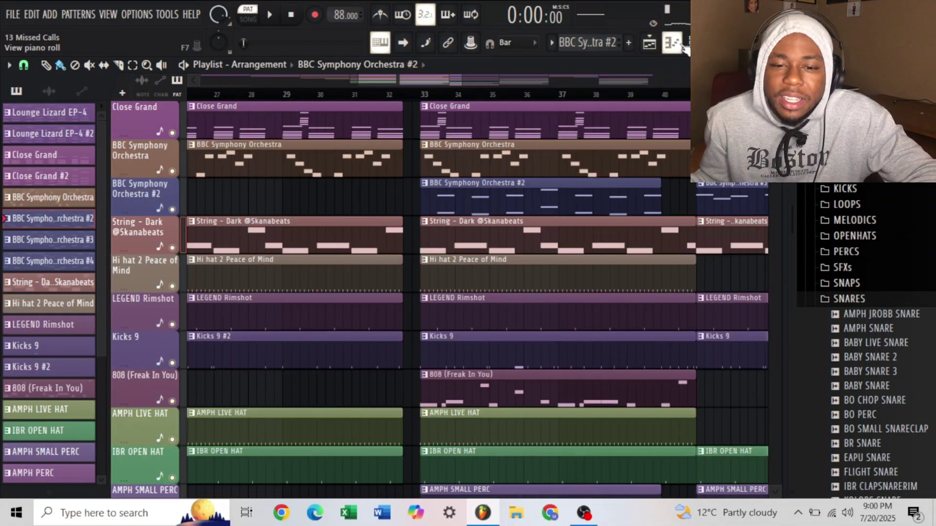
pyautogui.click(682, 44)
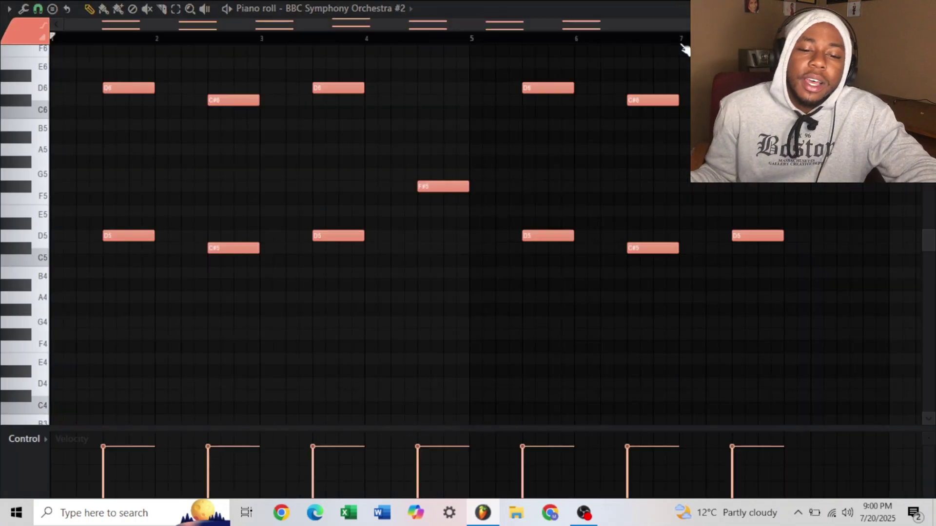
pyautogui.press('space')
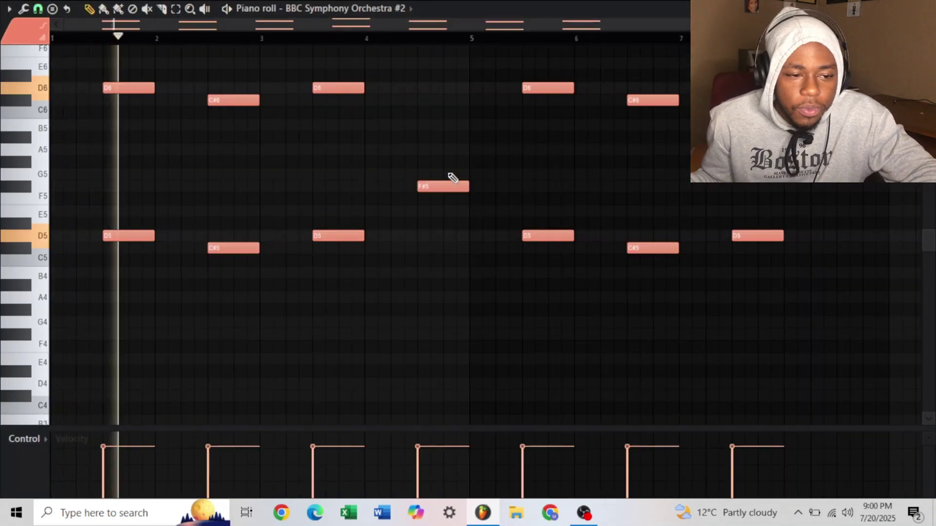
pyautogui.scroll(5, 498, 209)
pyautogui.scroll(-3, 497, 209)
pyautogui.scroll(-1, 500, 209)
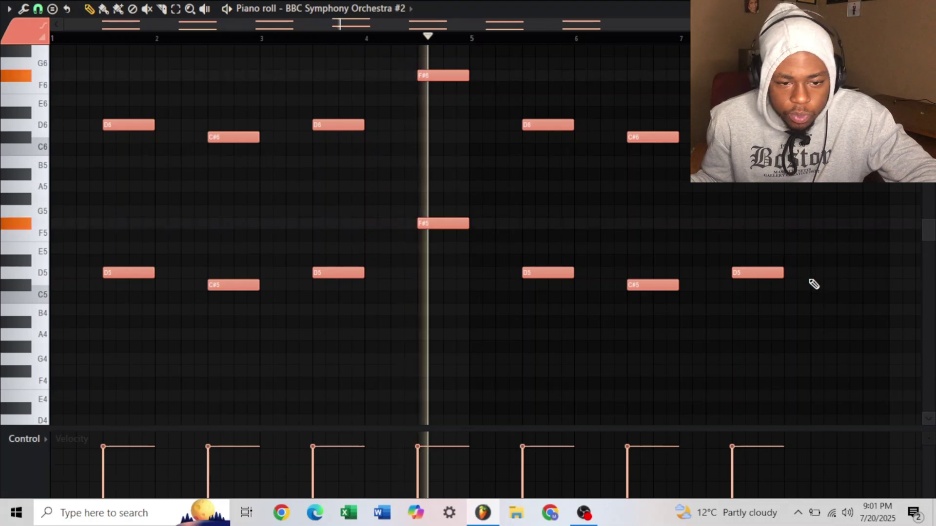
pyautogui.scroll(4, 828, 220)
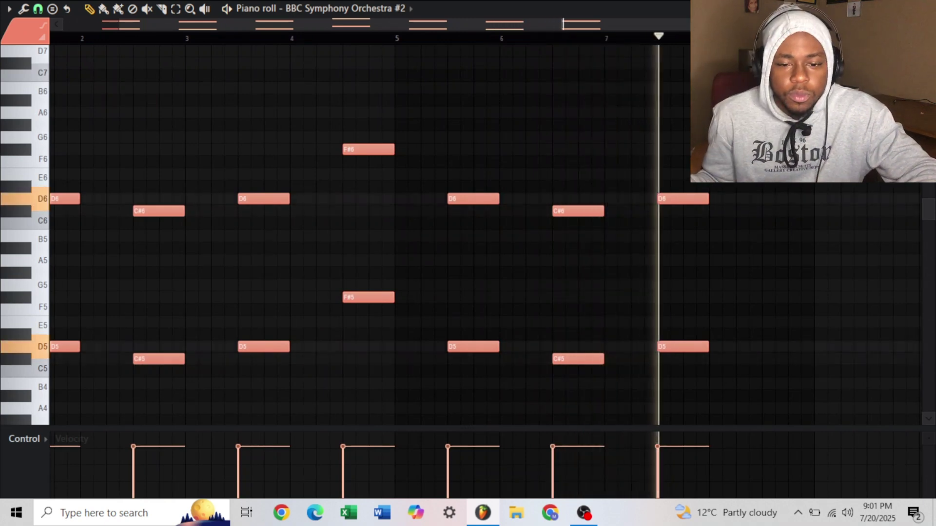
pyautogui.press('F7')
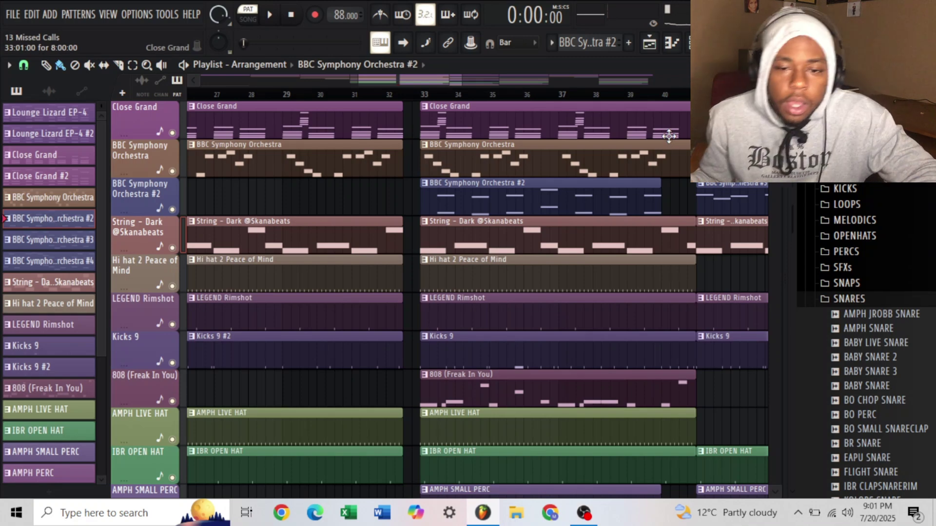
# Step: Show the channel rack and open the BBC Symphony Orchestra #2 channel's instrument
pyautogui.press('F6')
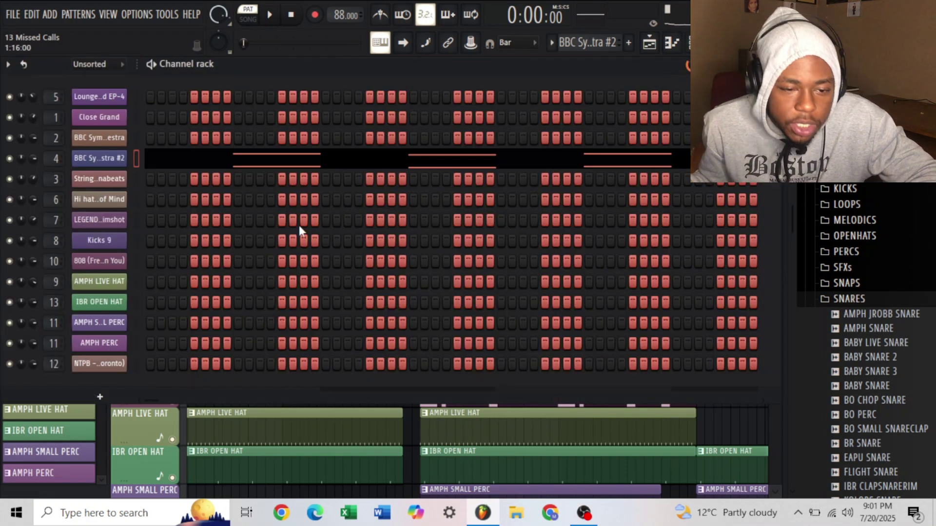
pyautogui.click(90, 160)
pyautogui.moveTo(455, 127); pyautogui.dragTo(445, 71)
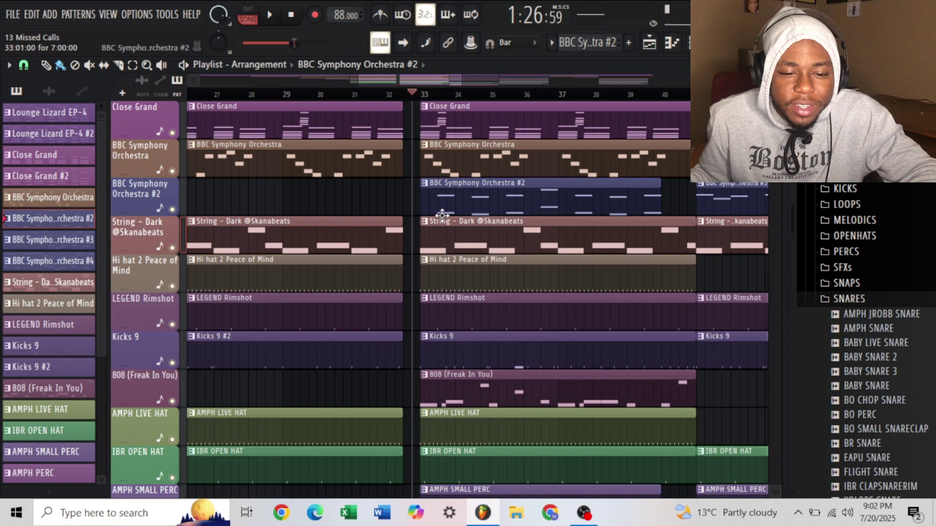
# Step: Play the full arrangement from just before bar 33, follow the BBC Symphony Orchestra #2 notes in the piano roll, and stop playback
pyautogui.scroll(-3, 442, 215)
pyautogui.scroll(4, 536, 337)
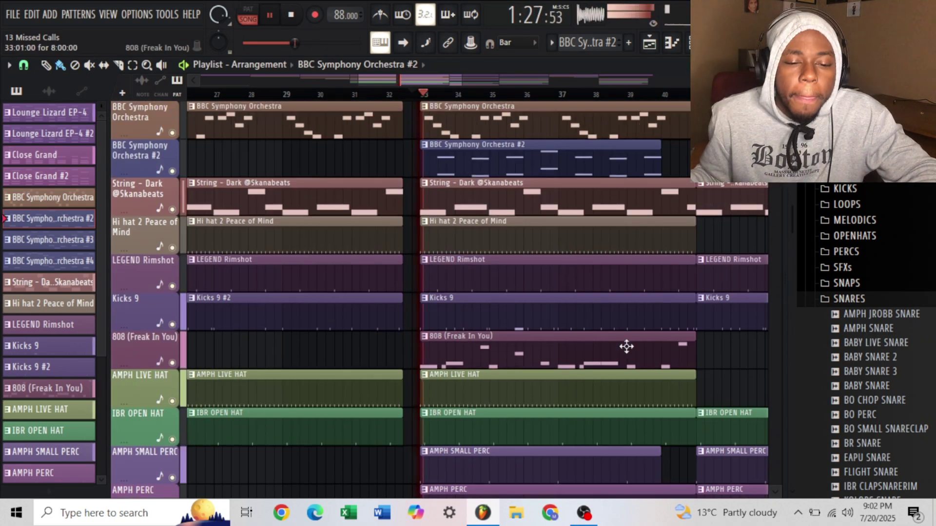
pyautogui.doubleClick(478, 233)
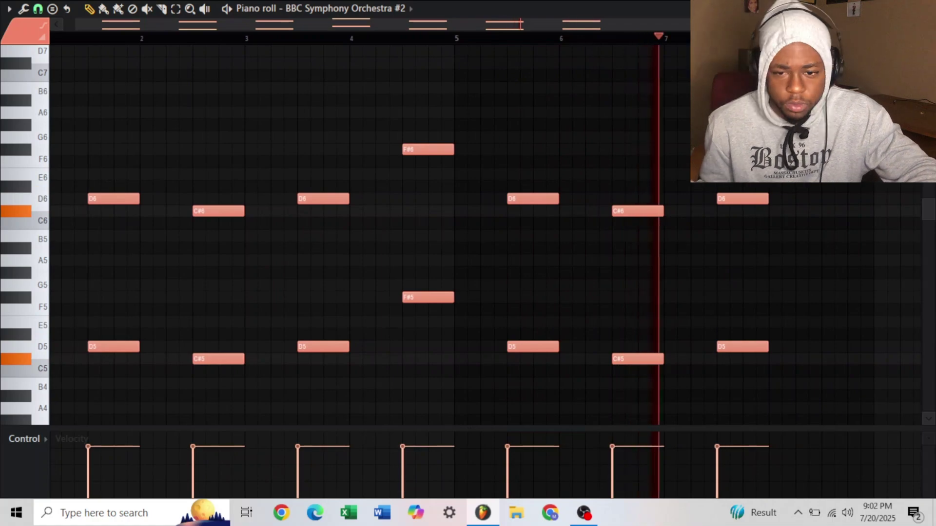
pyautogui.press('space')
pyautogui.click(926, 8)
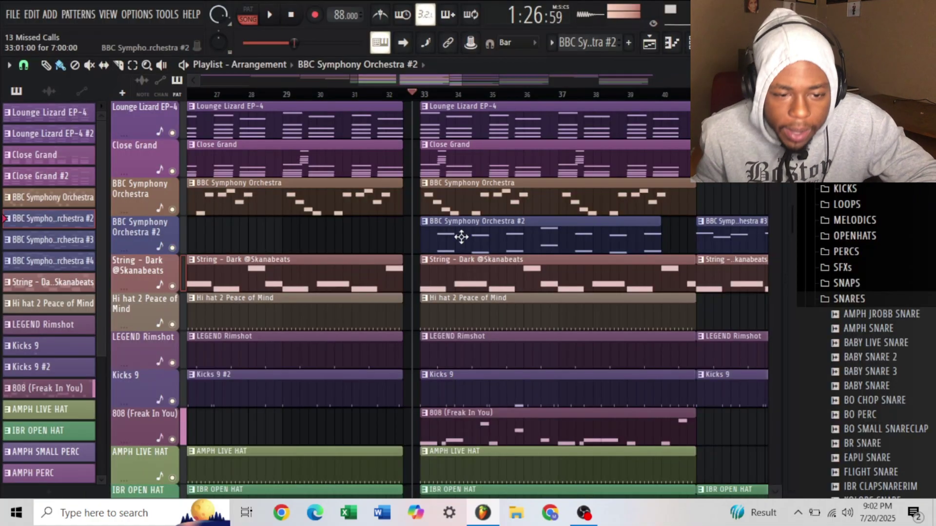
# Step: Solo the 808 (Freak In You) track, open its pattern in the piano roll and play the bass notes
pyautogui.scroll(-8, 461, 237)
pyautogui.scroll(2, 589, 282)
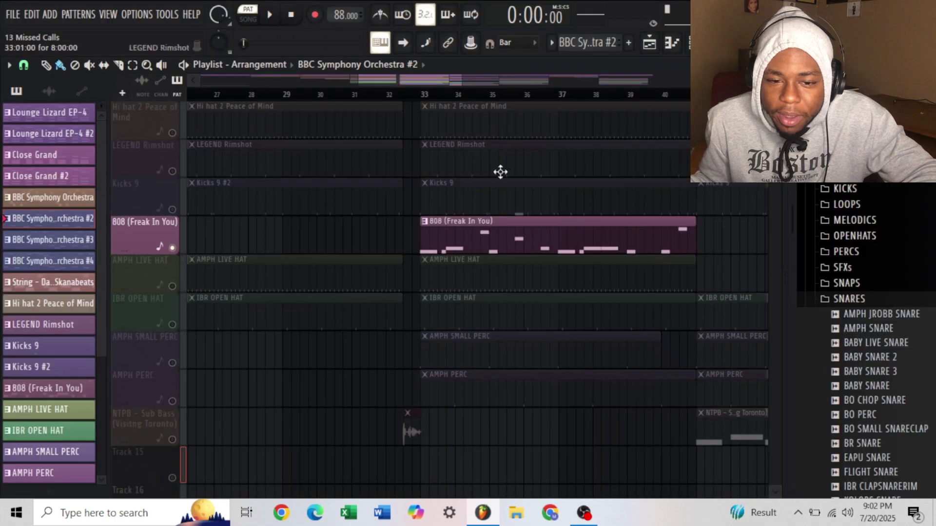
pyautogui.click(496, 236)
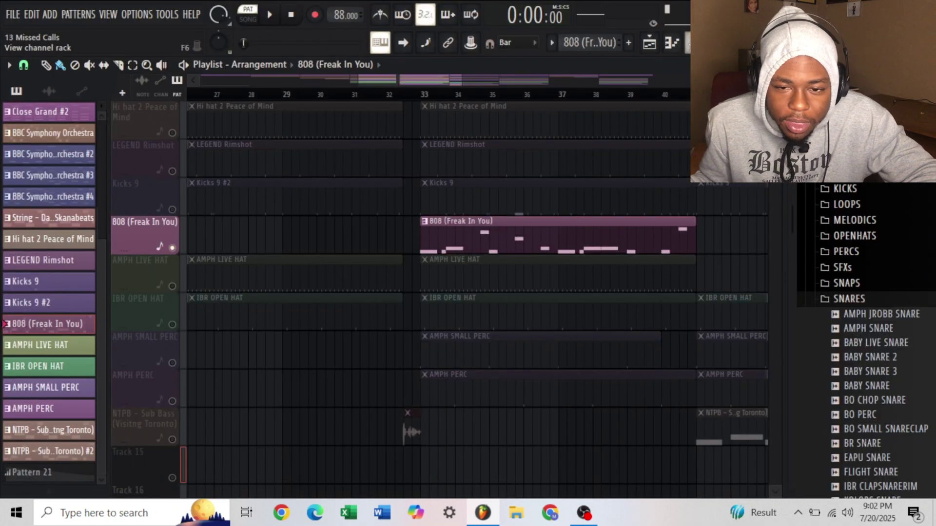
pyautogui.click(683, 43)
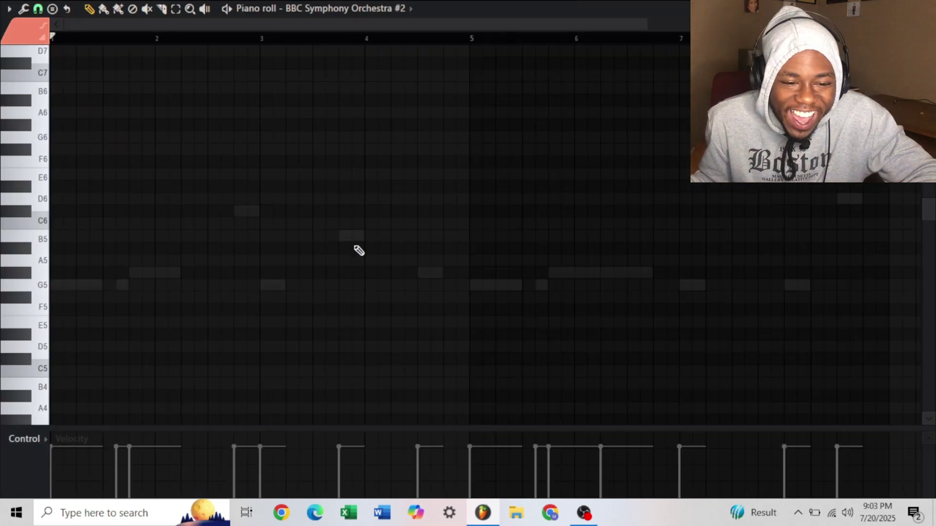
pyautogui.doubleClick(351, 236)
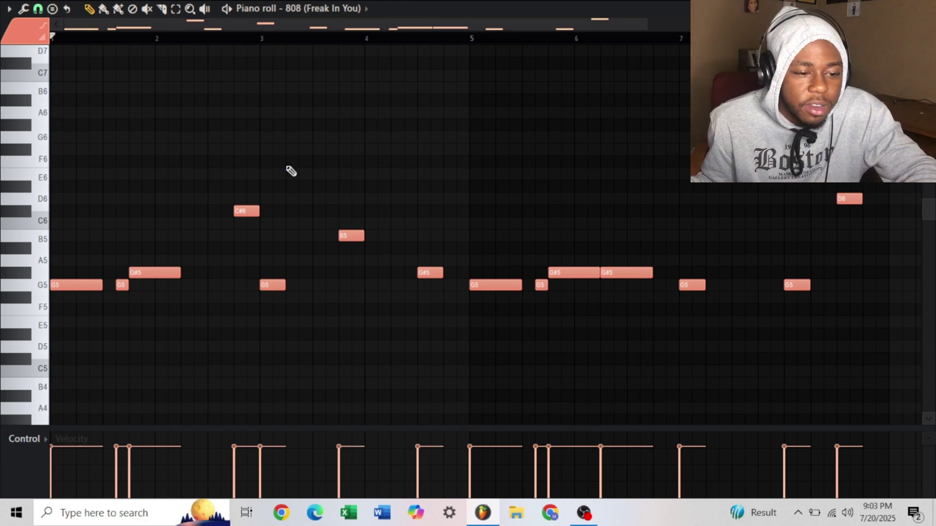
pyautogui.press('space')
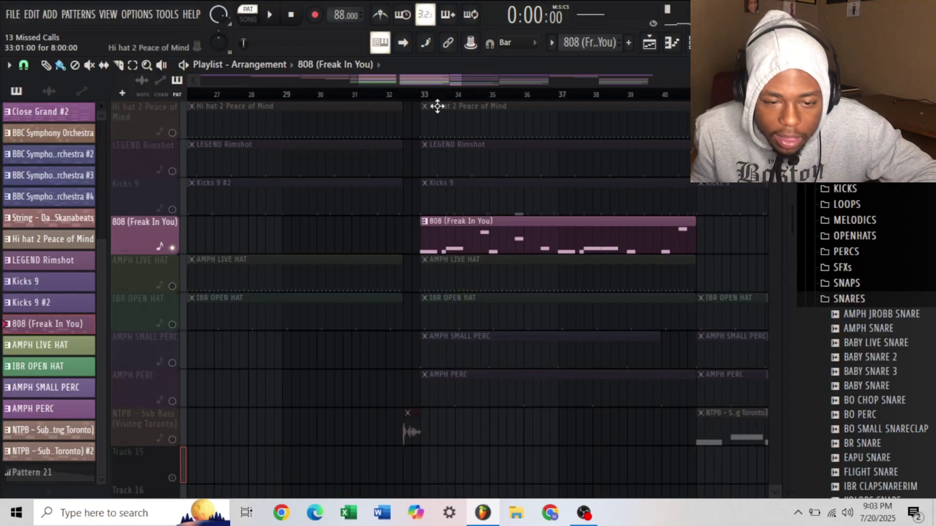
# Step: Play the 808 from about bar 40 into the section at bar 41 with the NTPB - Sub Bass track also unmuted
pyautogui.moveTo(383, 71); pyautogui.dragTo(424, 100)
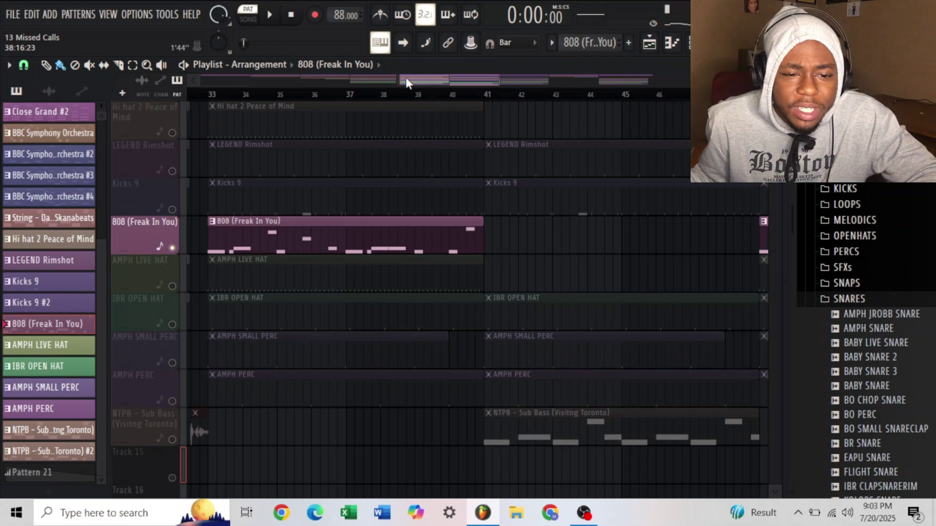
pyautogui.scroll(2, 456, 96)
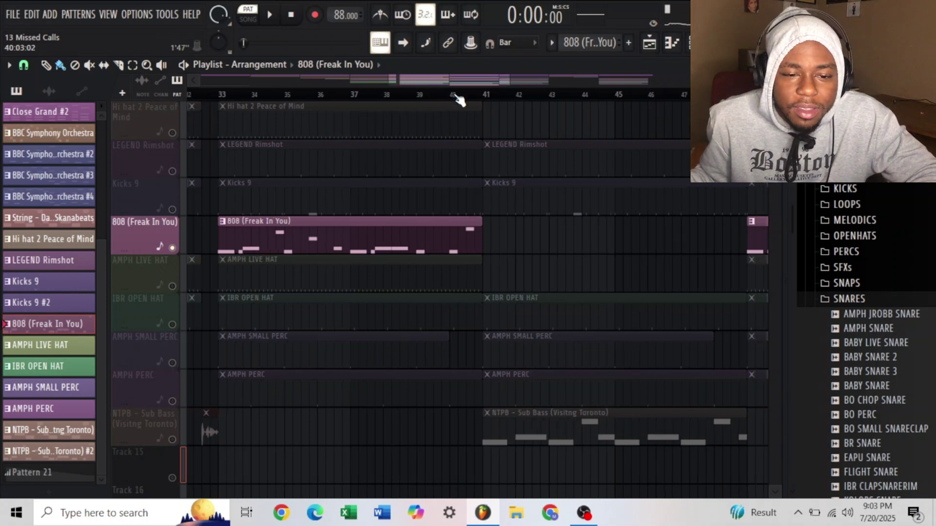
pyautogui.scroll(-2, 457, 97)
pyautogui.scroll(3, 457, 97)
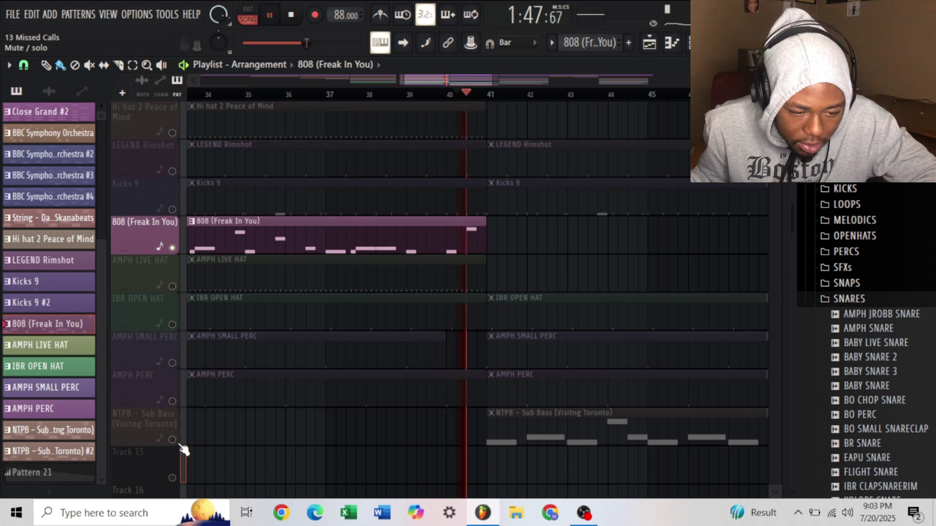
pyautogui.click(173, 439)
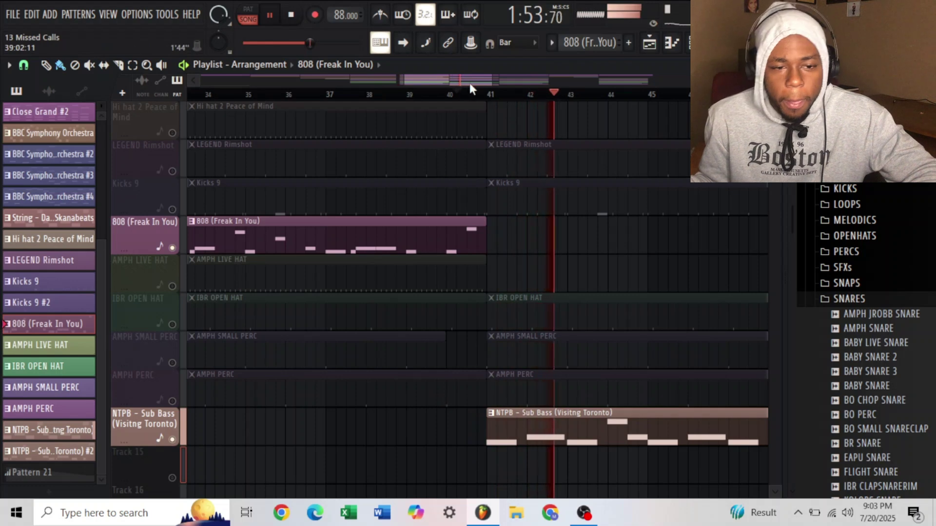
pyautogui.moveTo(469, 83); pyautogui.dragTo(489, 78)
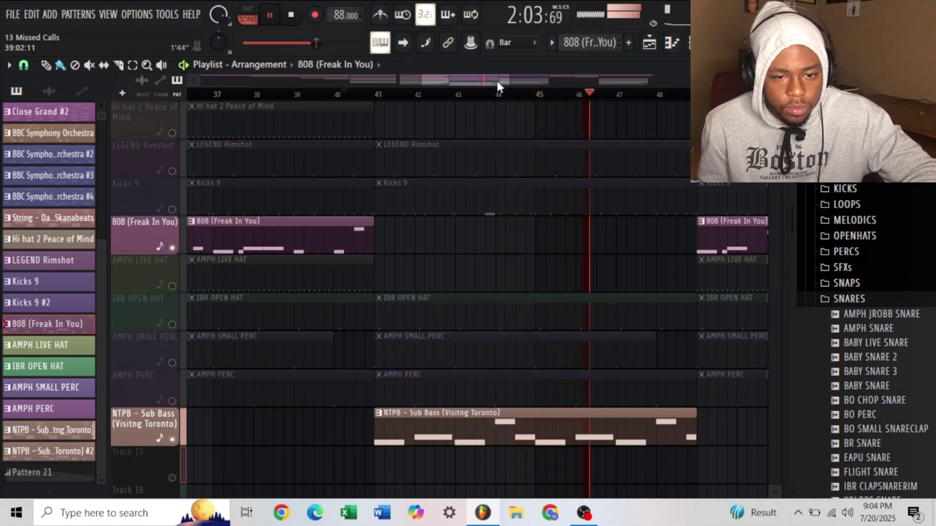
# Step: Play the NTPB - Sub Bass section through about bar 47, select its clip and stop playback
pyautogui.moveTo(497, 80); pyautogui.dragTo(512, 89)
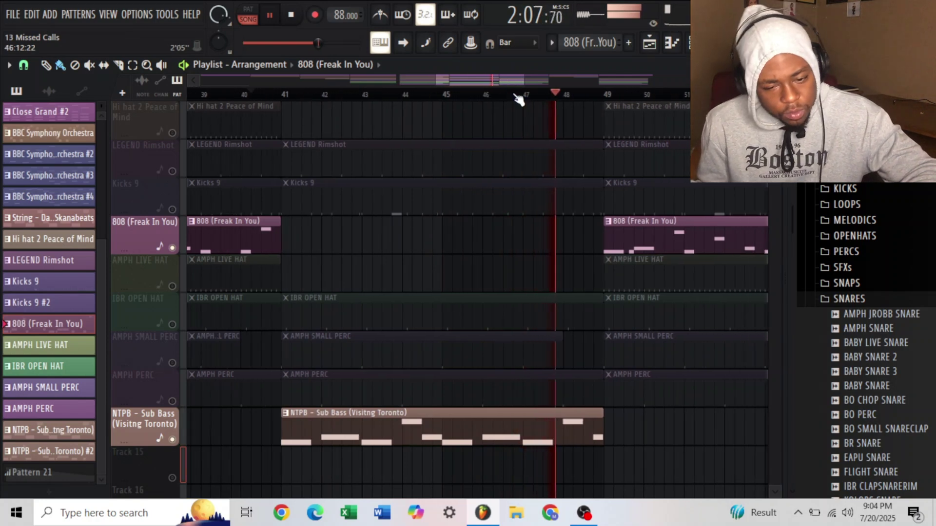
pyautogui.click(446, 426)
pyautogui.press('space')
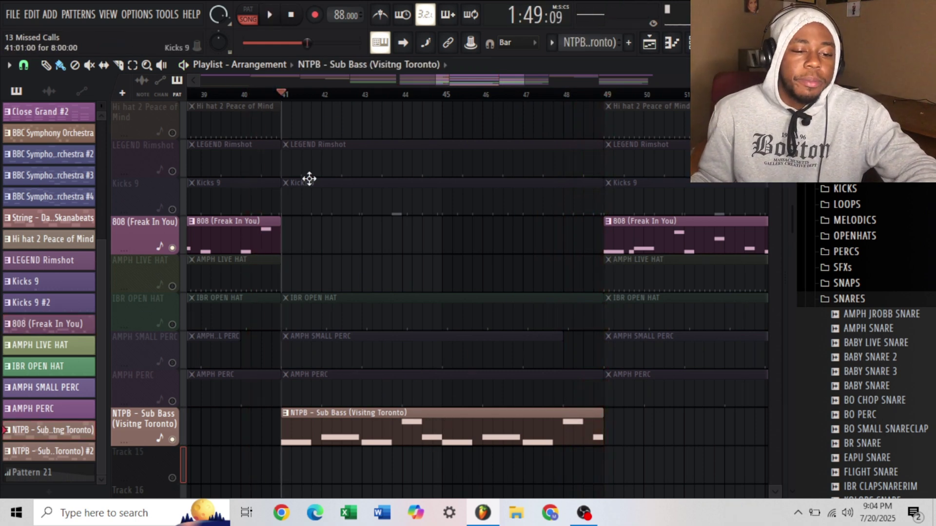
# Step: Review the 808 and sub bass clips between bars 33 and 49, and turn all the muted playlist tracks back on
pyautogui.moveTo(458, 81); pyautogui.dragTo(510, 82)
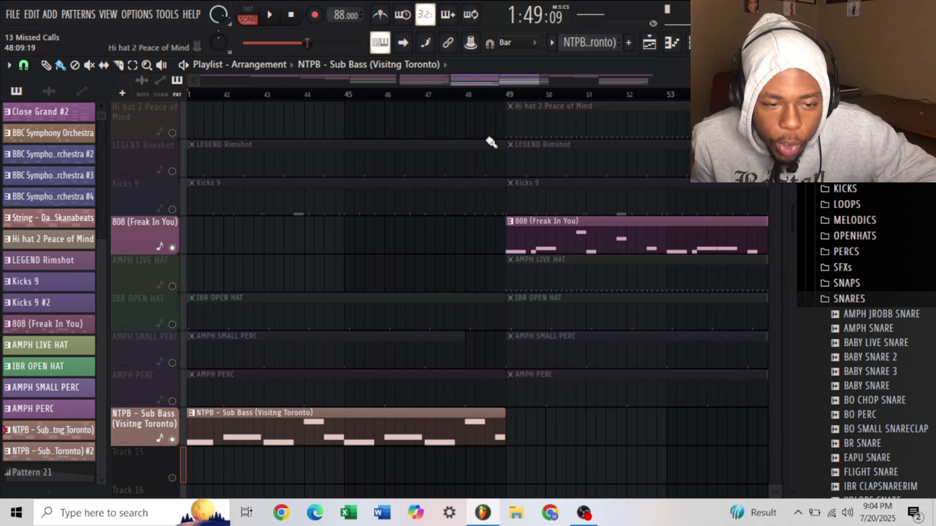
pyautogui.moveTo(502, 85); pyautogui.dragTo(414, 115)
pyautogui.scroll(3, 532, 218)
pyautogui.scroll(2, 532, 218)
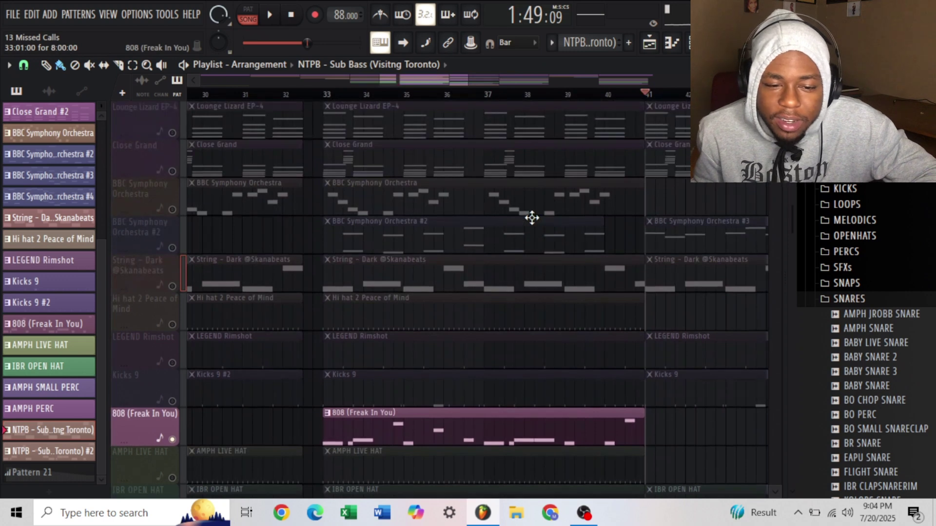
pyautogui.scroll(-4, 532, 218)
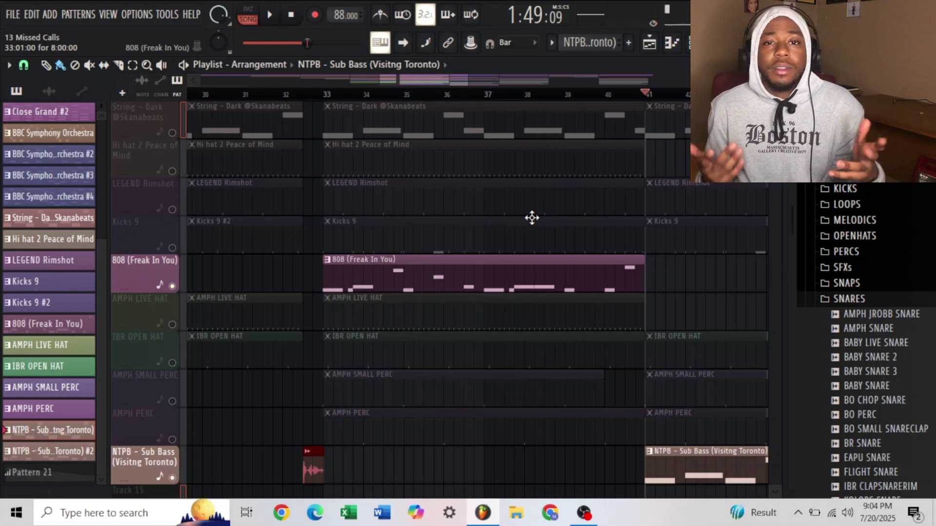
pyautogui.scroll(4, 532, 218)
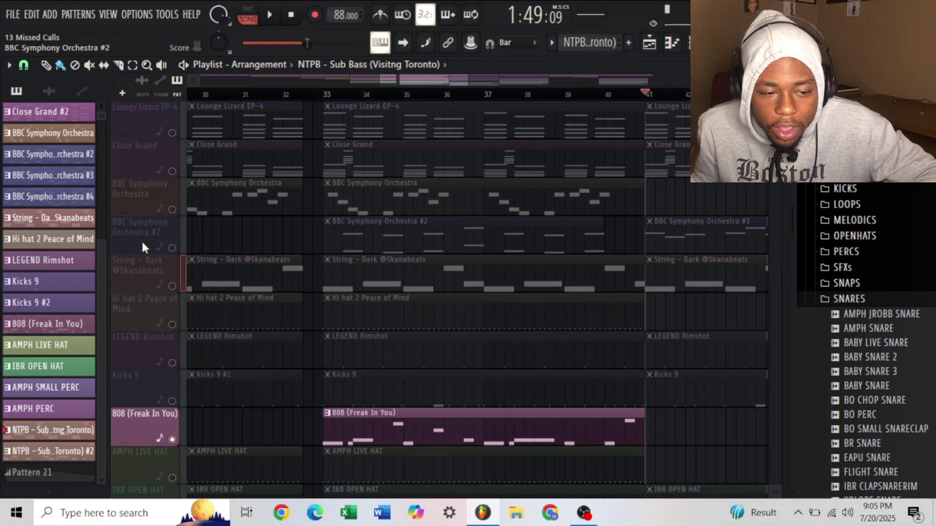
pyautogui.keyDown('ctrl'); pyautogui.click(173, 248); pyautogui.keyUp('ctrl')
pyautogui.keyDown('ctrl'); pyautogui.click(173, 249); pyautogui.keyUp('ctrl')
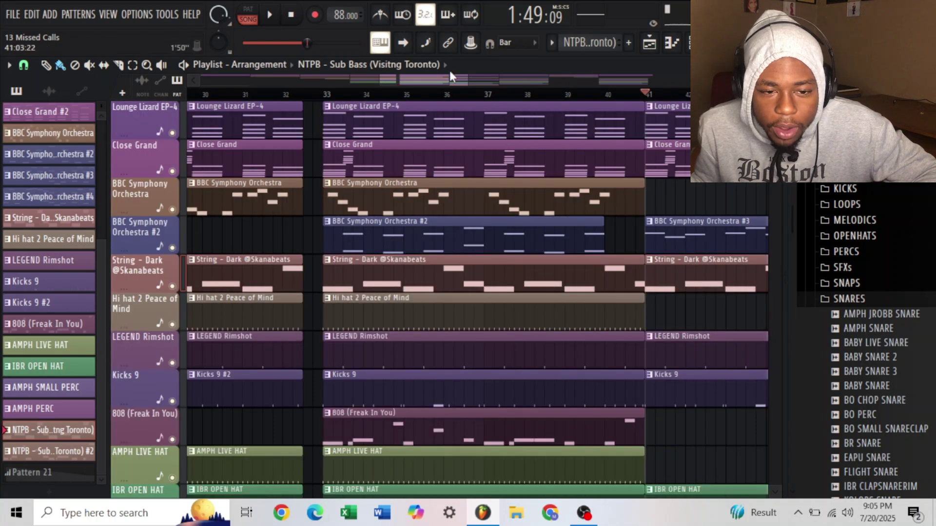
# Step: Open the BBC Symphony Orchestra #3 clip at bar 41 in the piano roll and bring its full eight-bar note sequence into view
pyautogui.moveTo(450, 74); pyautogui.dragTo(460, 84)
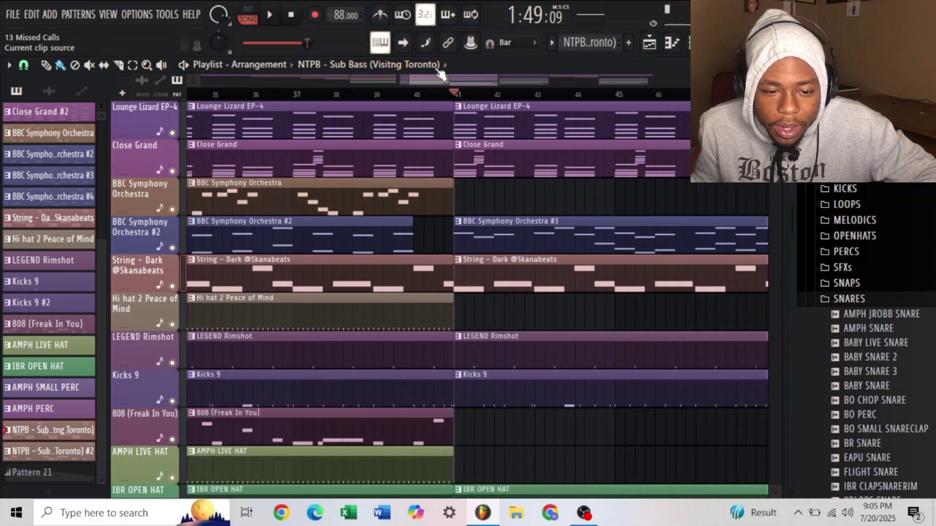
pyautogui.click(479, 222)
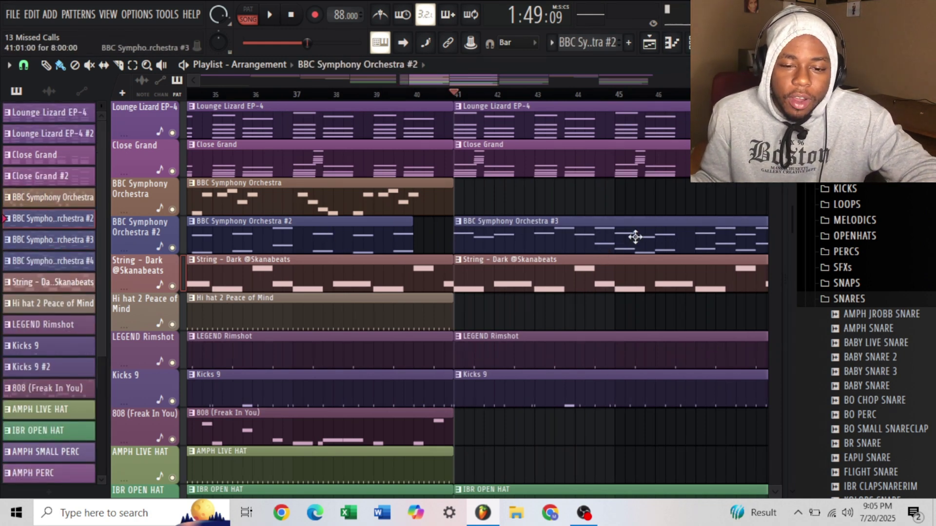
pyautogui.doubleClick(592, 228)
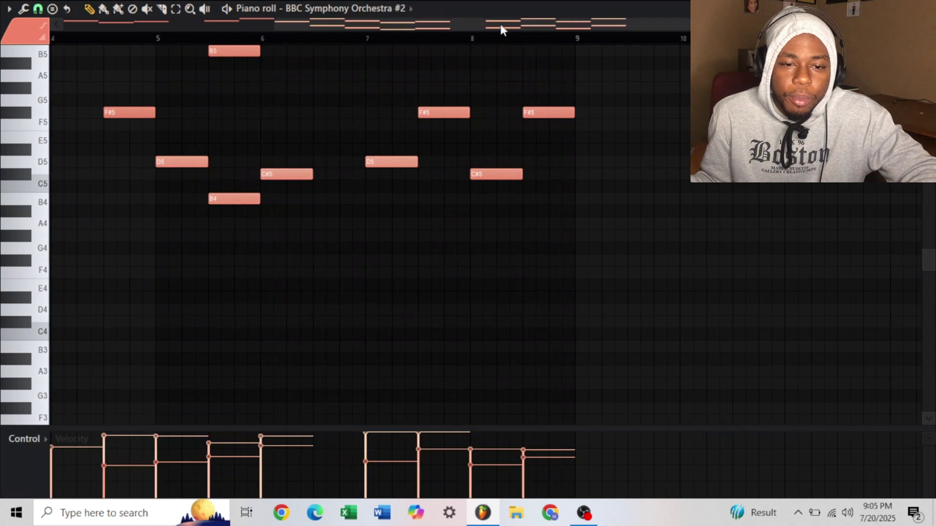
pyautogui.scroll(3, 542, 269)
pyautogui.scroll(-1, 576, 112)
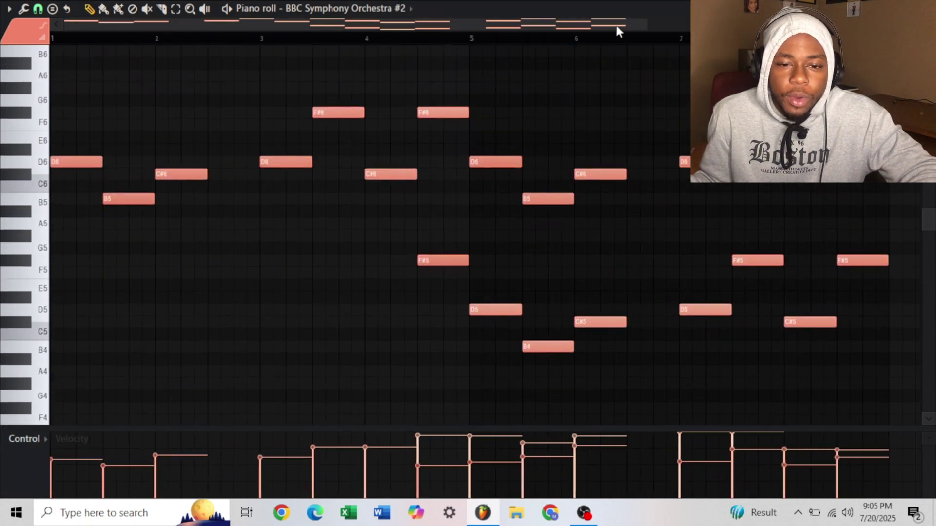
pyautogui.moveTo(645, 21); pyautogui.dragTo(702, 22)
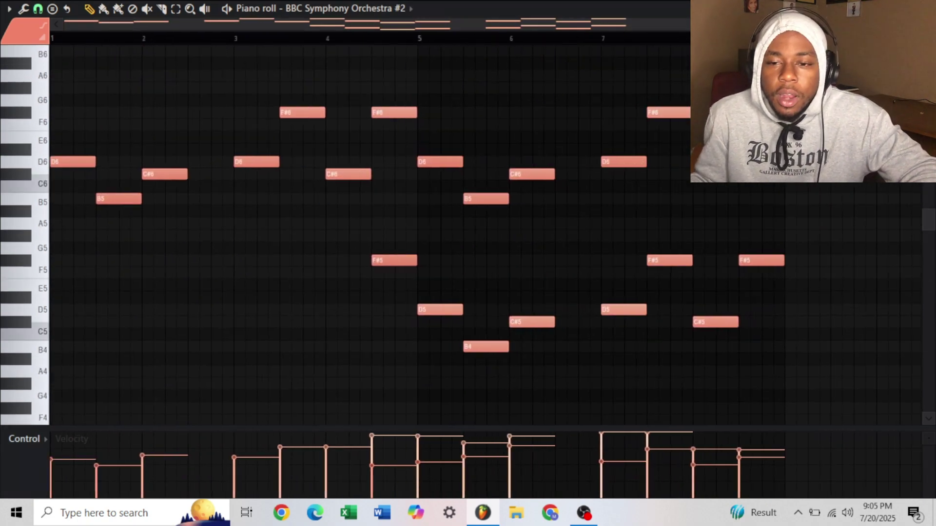
# Step: Play the BBC Symphony Orchestra #3 pattern on its own, follow its notes, return to the playlist and stop playback
pyautogui.press('F7')
pyautogui.click(256, 16)
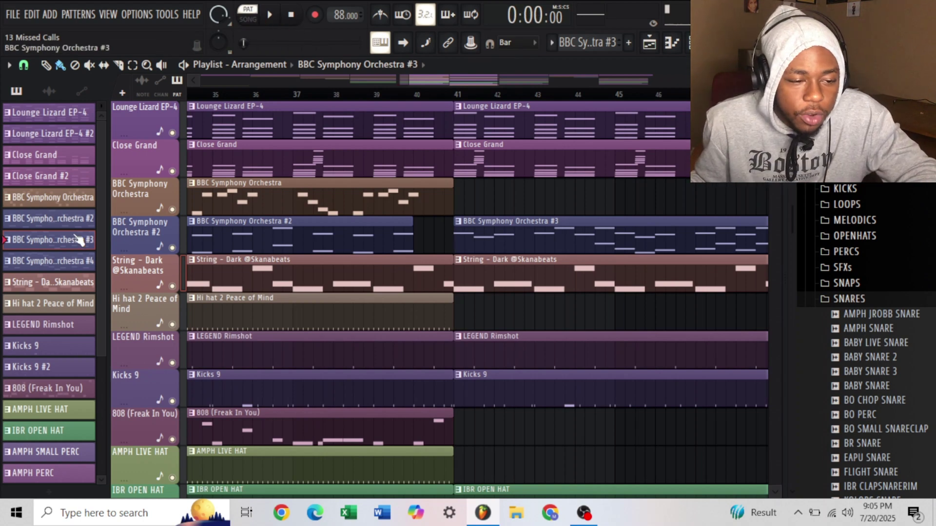
pyautogui.press('F7')
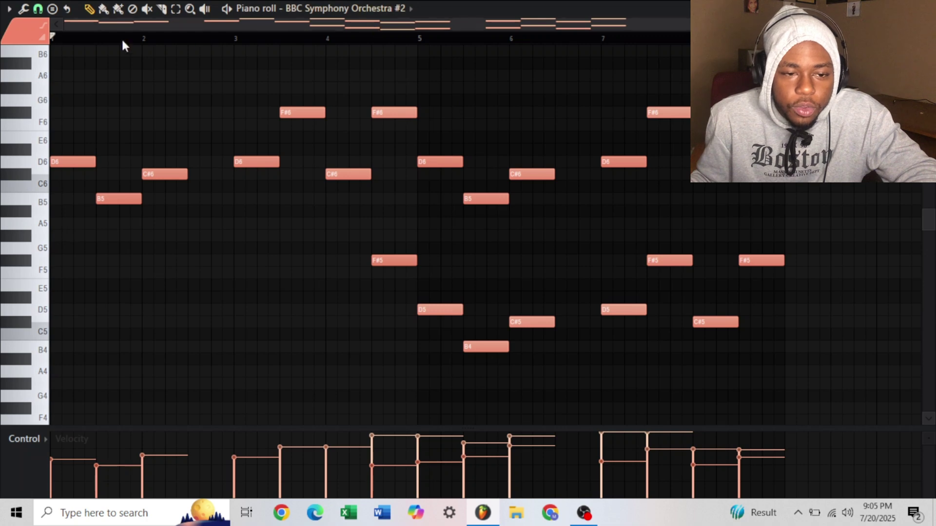
pyautogui.press('space')
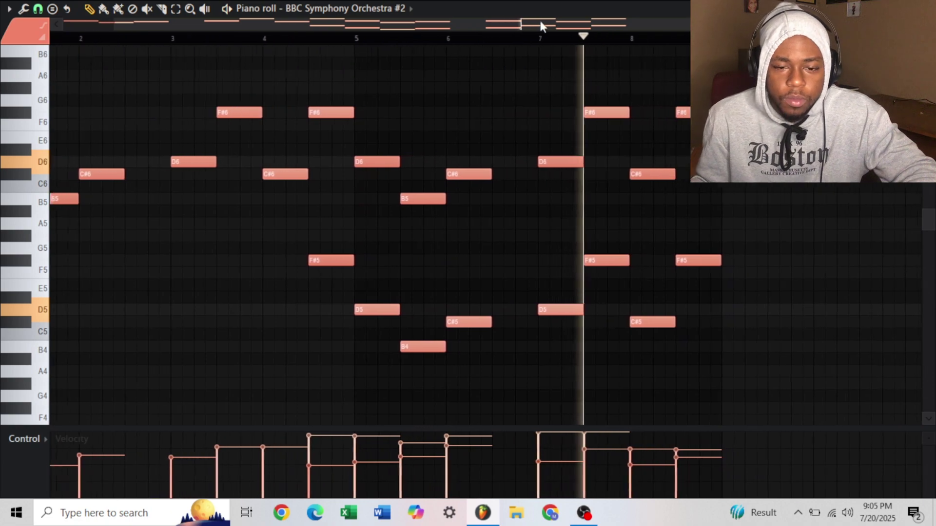
pyautogui.click(926, 9)
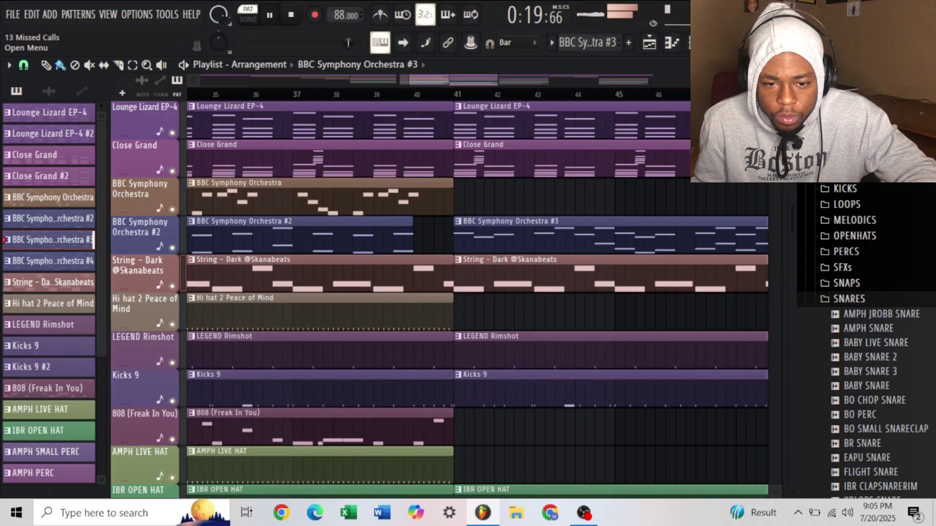
pyautogui.moveTo(427, 75); pyautogui.dragTo(336, 84)
pyautogui.press('space')
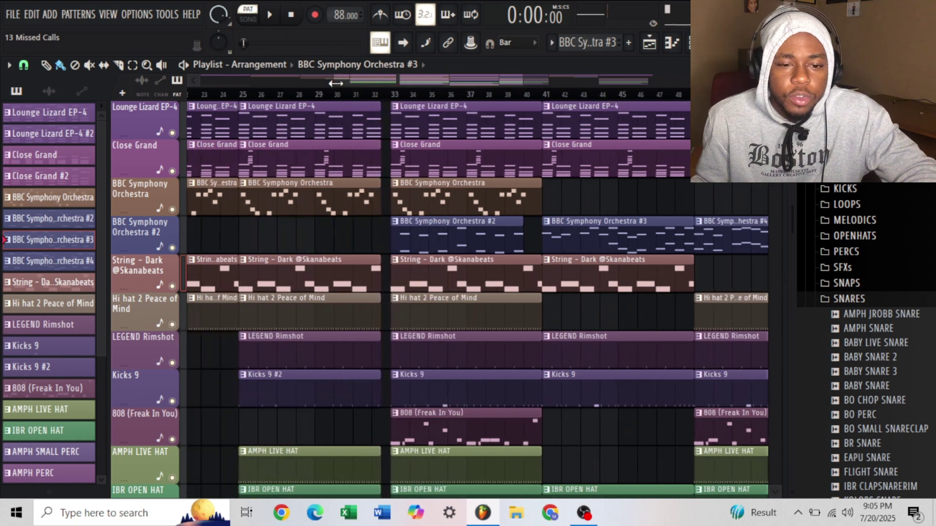
# Step: Play the full arrangement in song mode from about bar 39 through the section starting at bar 41
pyautogui.keyDown('ctrl'); pyautogui.scroll(-3, 394, 102); pyautogui.keyUp('ctrl')
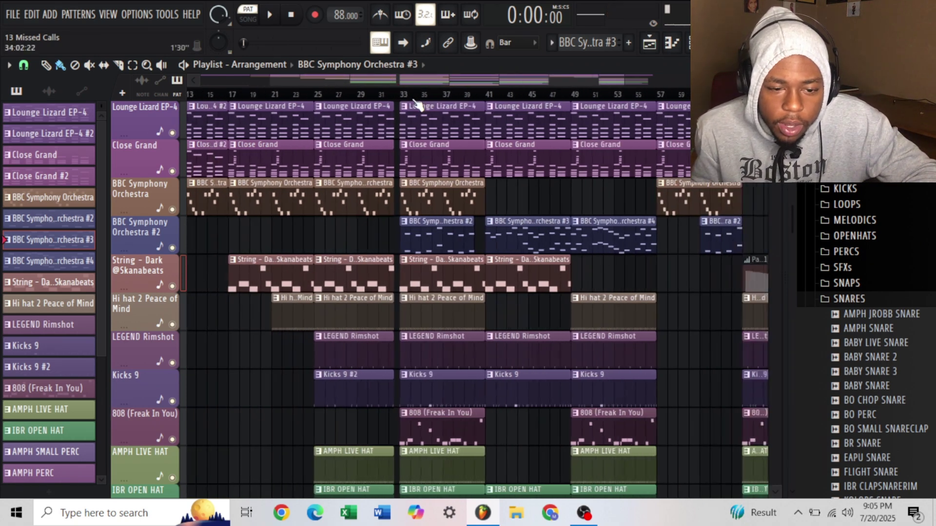
pyautogui.scroll(-5, 516, 198)
pyautogui.scroll(5, 520, 198)
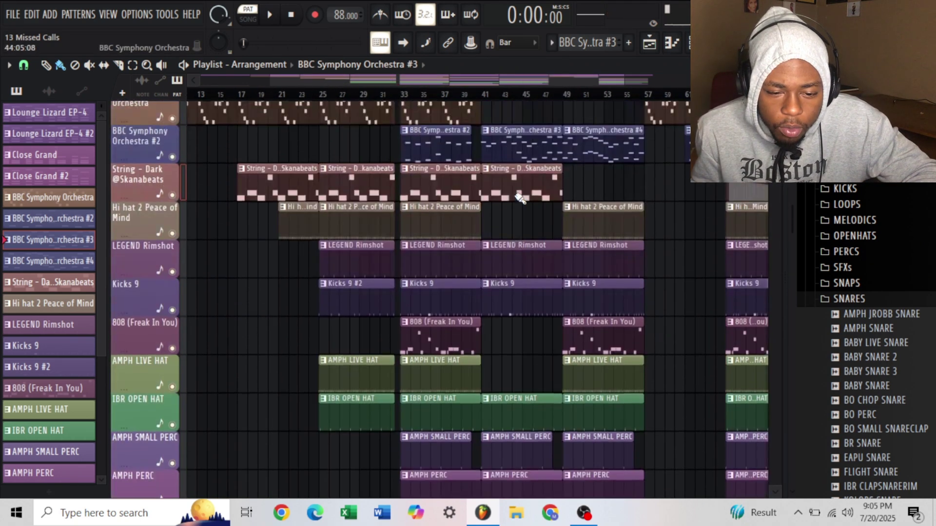
pyautogui.scroll(3, 466, 98)
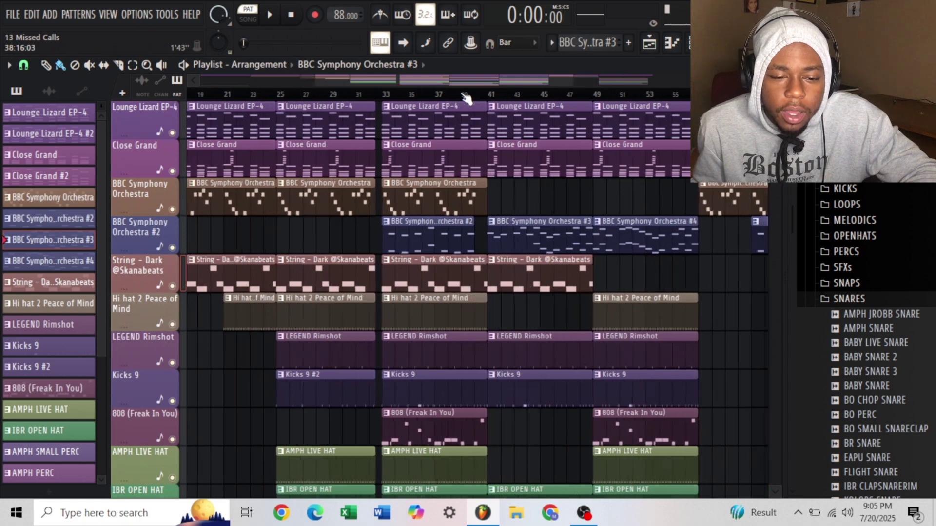
pyautogui.click(470, 94)
pyautogui.press('space')
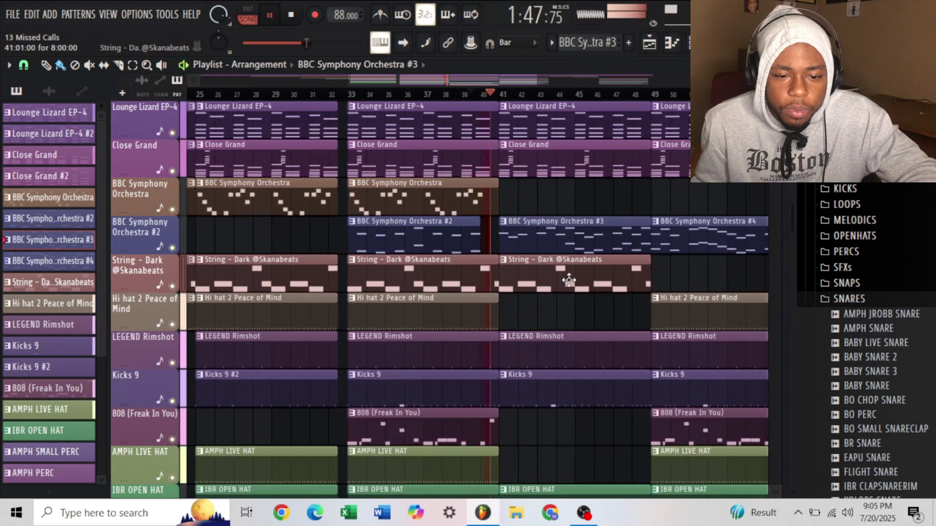
pyautogui.scroll(-3, 568, 279)
pyautogui.scroll(3, 578, 280)
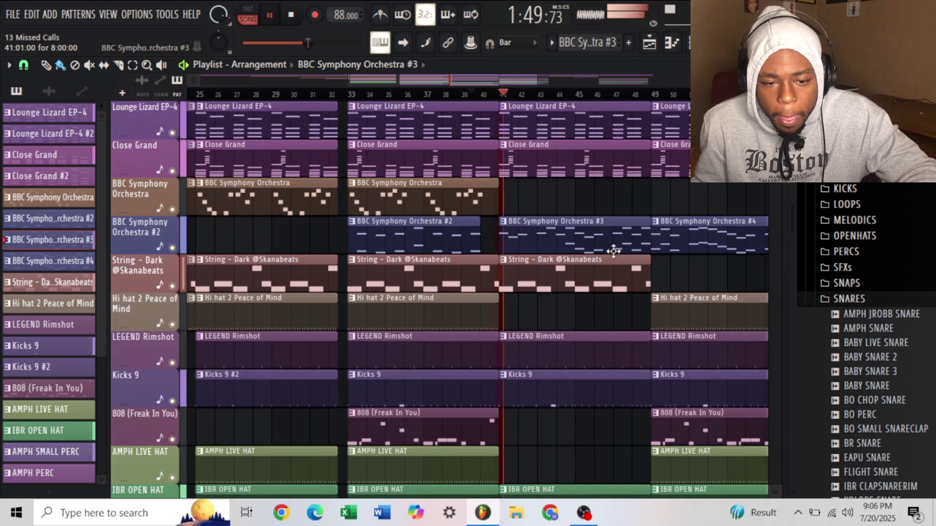
pyautogui.scroll(-2, 614, 250)
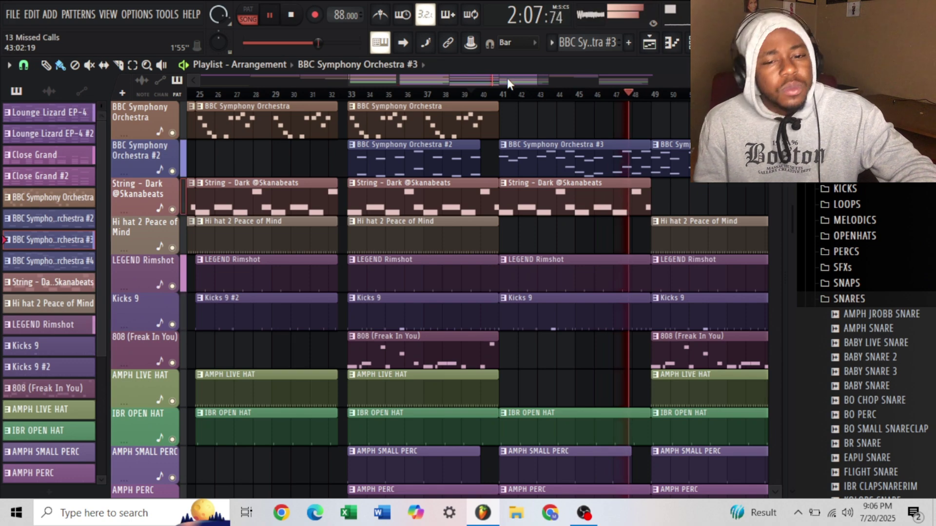
# Step: Open the 808 (Freak In You) clip at bar 49 in the piano roll during playback, follow its notes and return to the playlist
pyautogui.moveTo(507, 78); pyautogui.dragTo(556, 89)
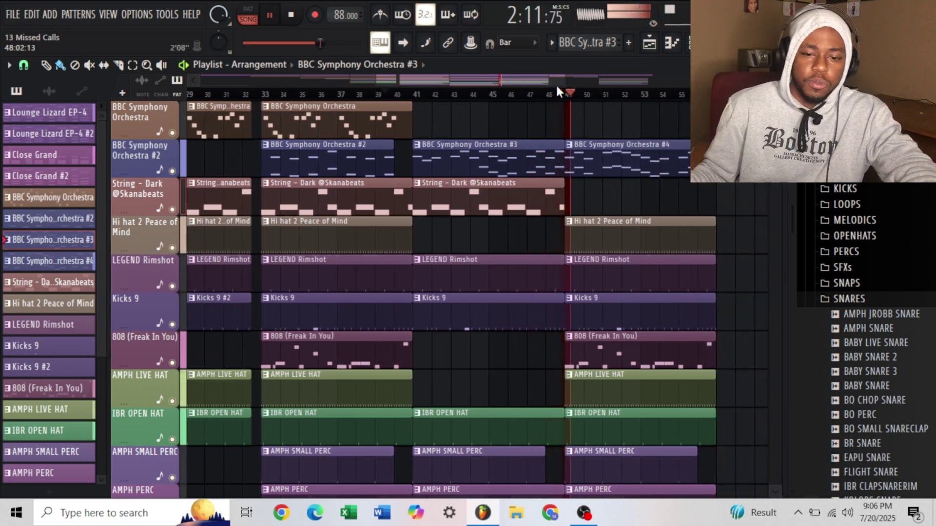
pyautogui.doubleClick(659, 346)
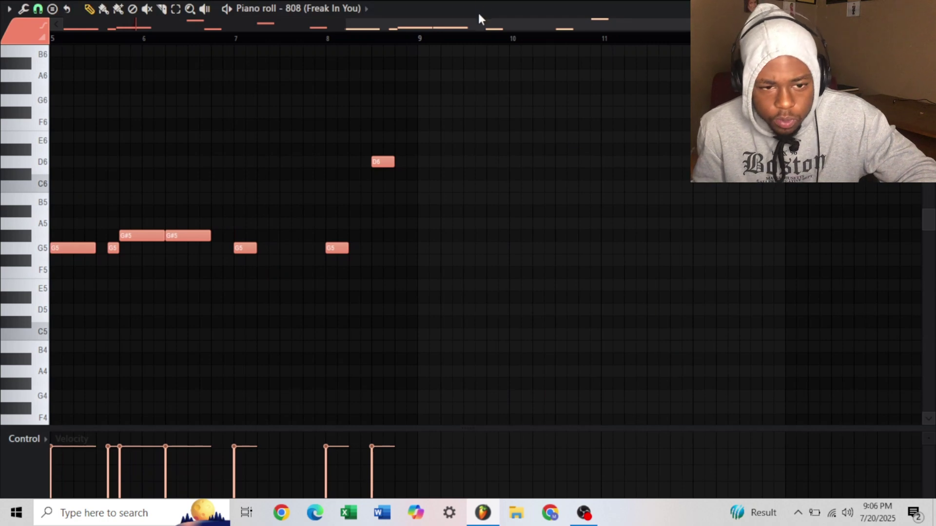
pyautogui.moveTo(469, 25); pyautogui.dragTo(106, 66)
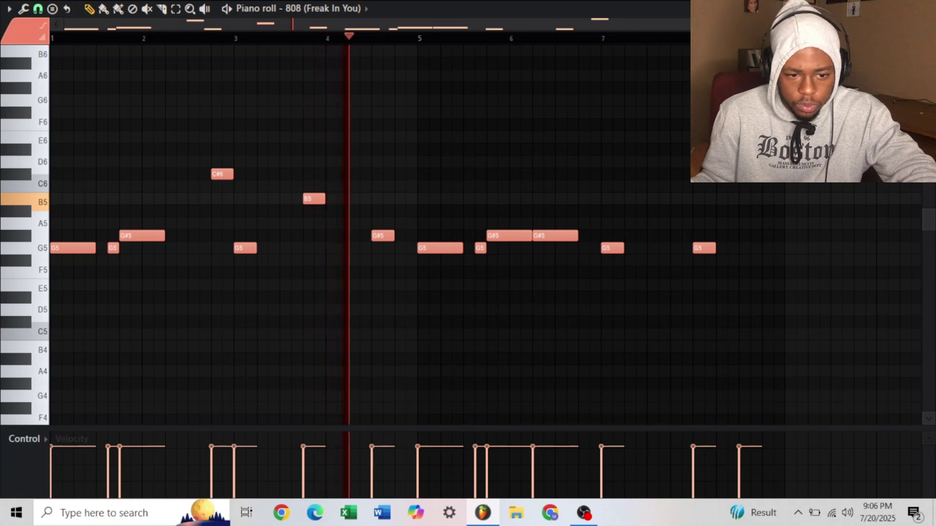
pyautogui.press('F5')
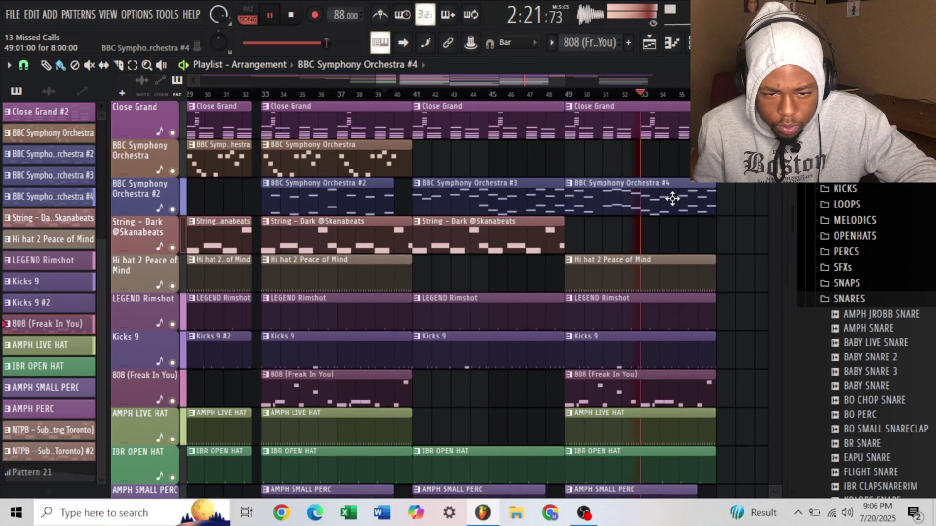
# Step: Follow the BBC Symphony Orchestra #4 notes in the piano roll to the end of the section, return to the playlist and stop playback
pyautogui.doubleClick(672, 198)
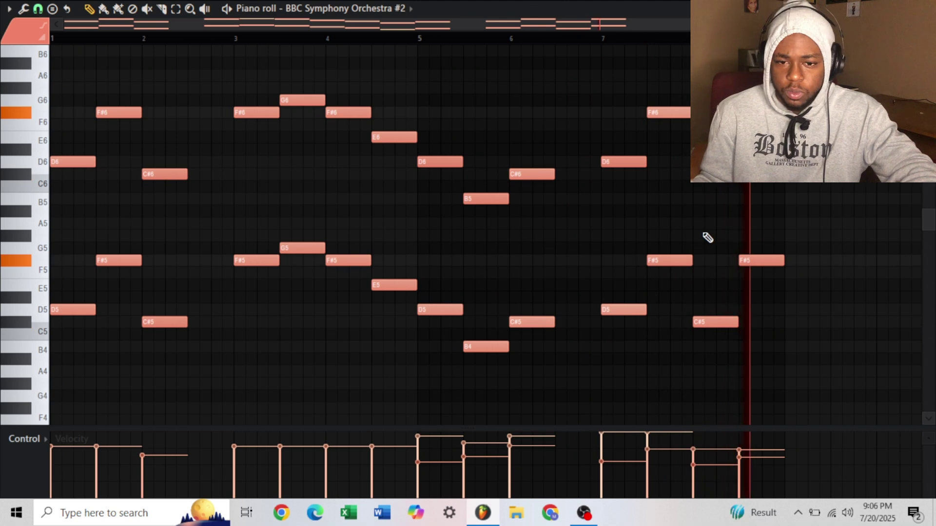
pyautogui.press('F5')
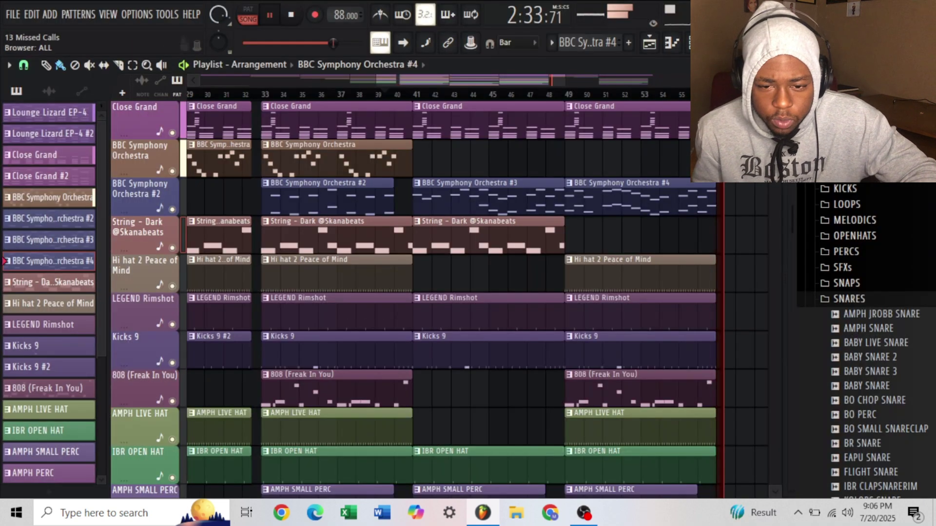
pyautogui.moveTo(525, 80); pyautogui.dragTo(550, 86)
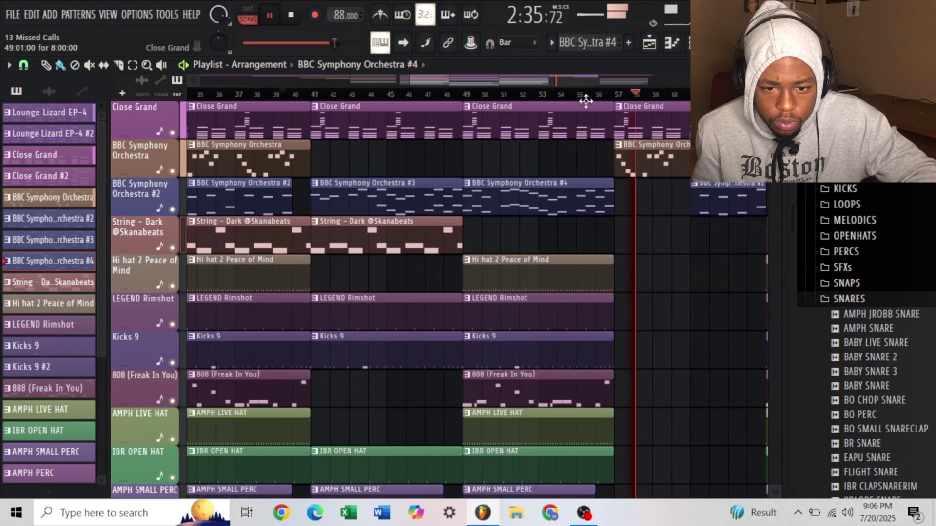
pyautogui.press('space')
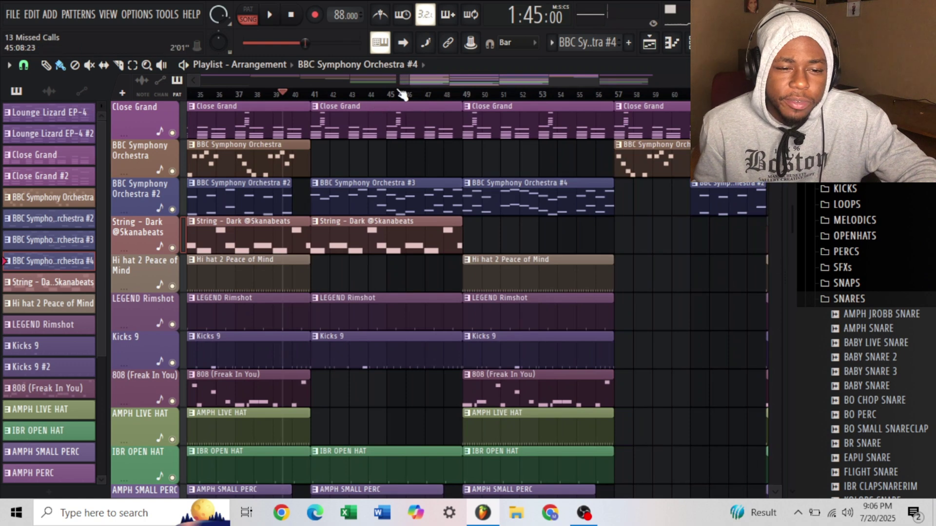
# Step: Open the Close Grand clip at bar 33 in the piano roll and switch playback to pattern mode
pyautogui.hscroll(-5, 400, 94)
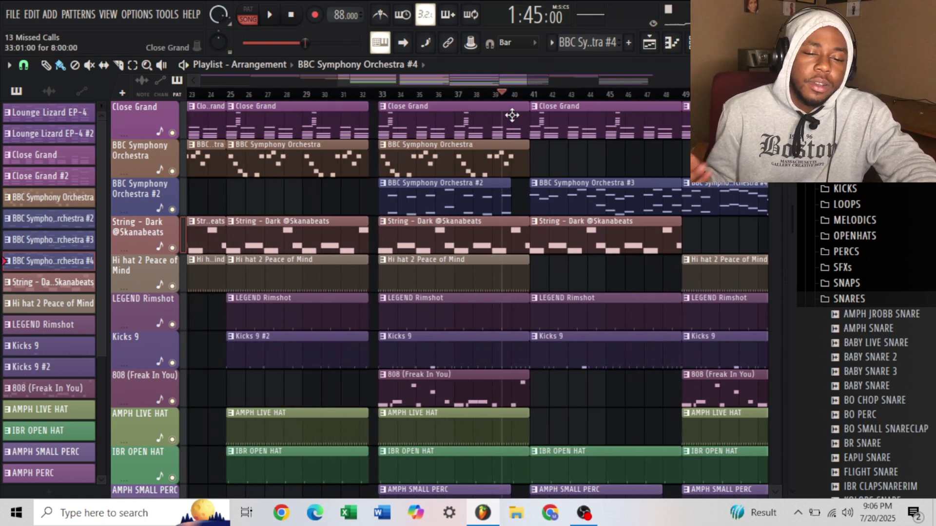
pyautogui.doubleClick(481, 119)
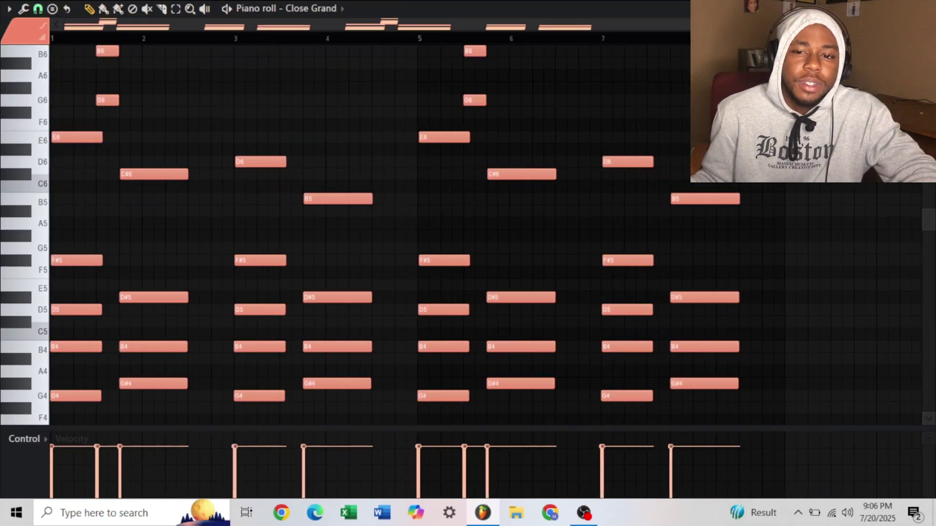
pyautogui.press('F7')
pyautogui.click(248, 7)
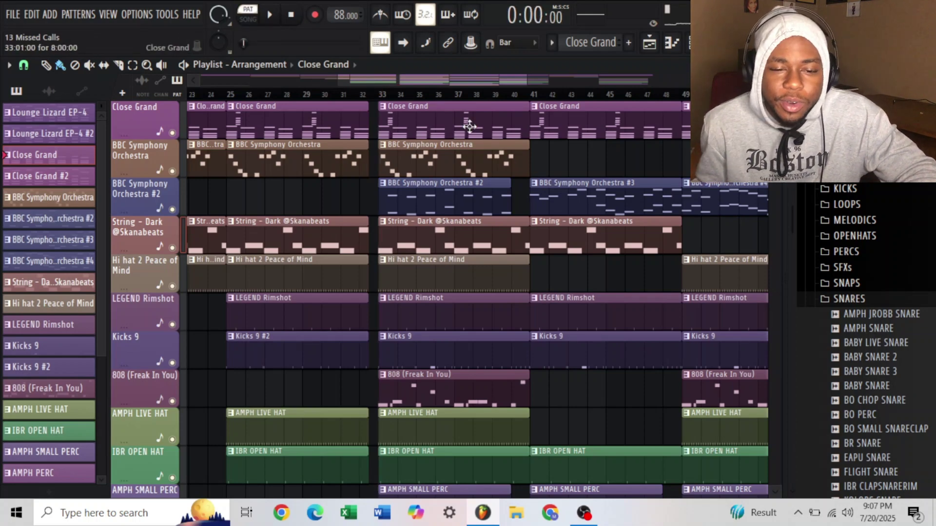
pyautogui.click(679, 50)
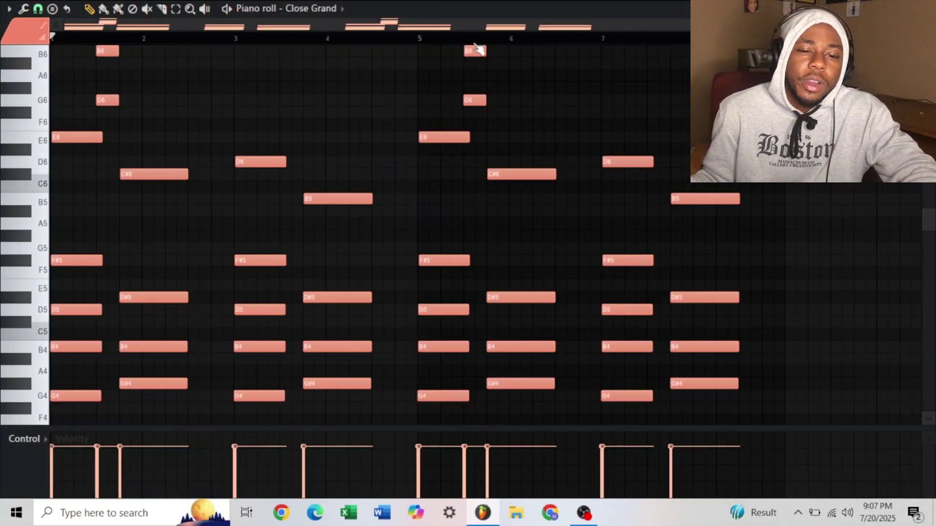
# Step: Select the short high chord from G6 to F#7 in bar 1 of the Close Grand pattern
pyautogui.scroll(5, 255, 125)
pyautogui.moveTo(87, 59); pyautogui.dragTo(131, 268)
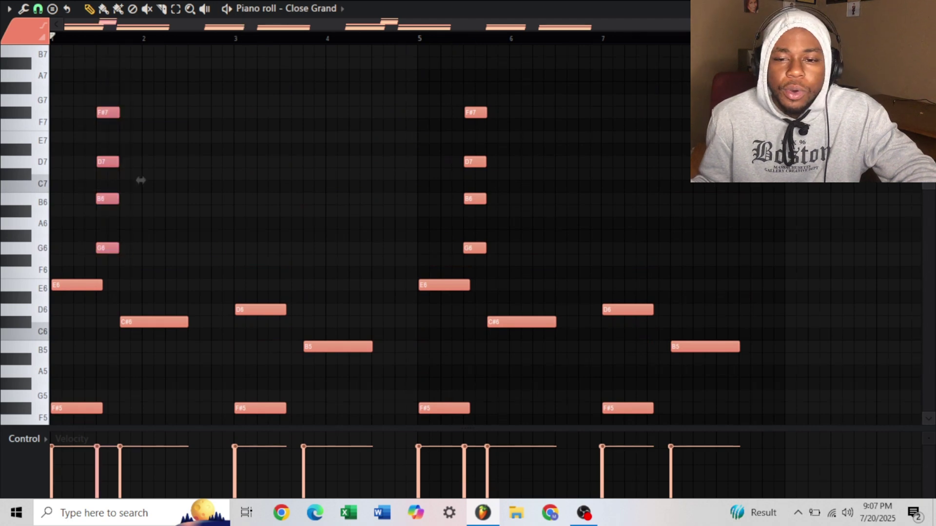
pyautogui.moveTo(733, 26); pyautogui.dragTo(398, 45)
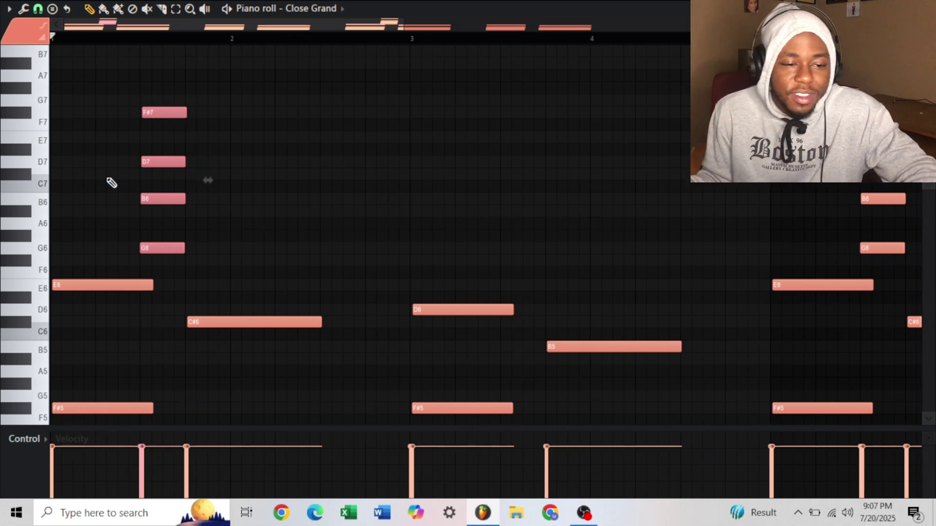
# Step: Play the Close Grand pattern from the start past the repeated high chord in bar 5, stop it and return to the playlist
pyautogui.press('space')
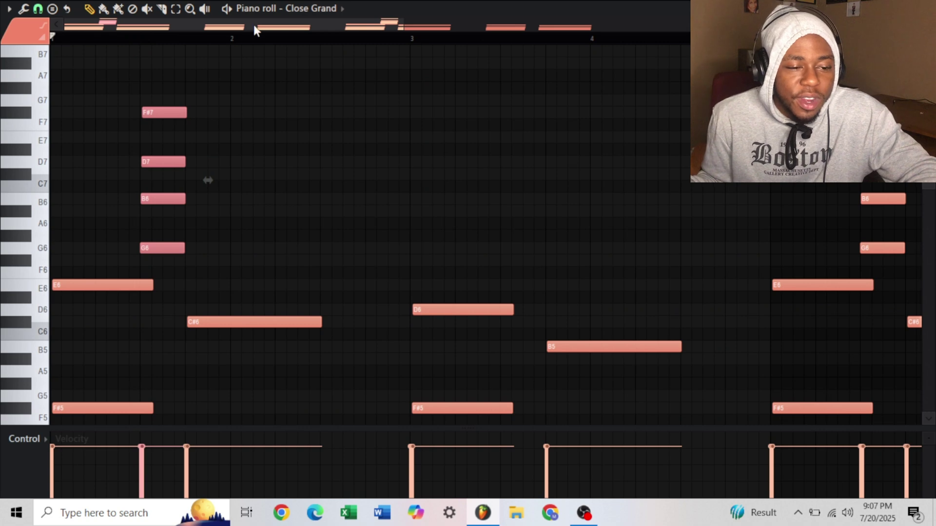
pyautogui.press('space')
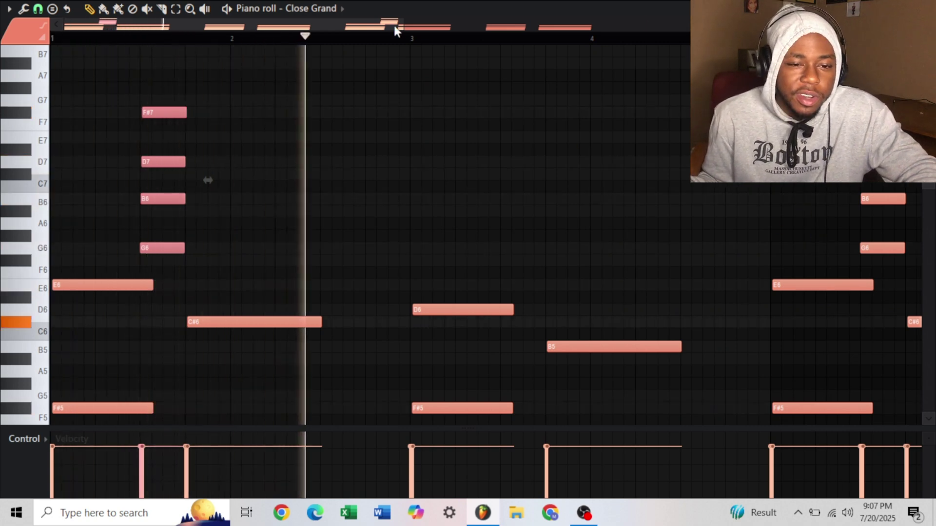
pyautogui.moveTo(396, 29); pyautogui.dragTo(560, 44)
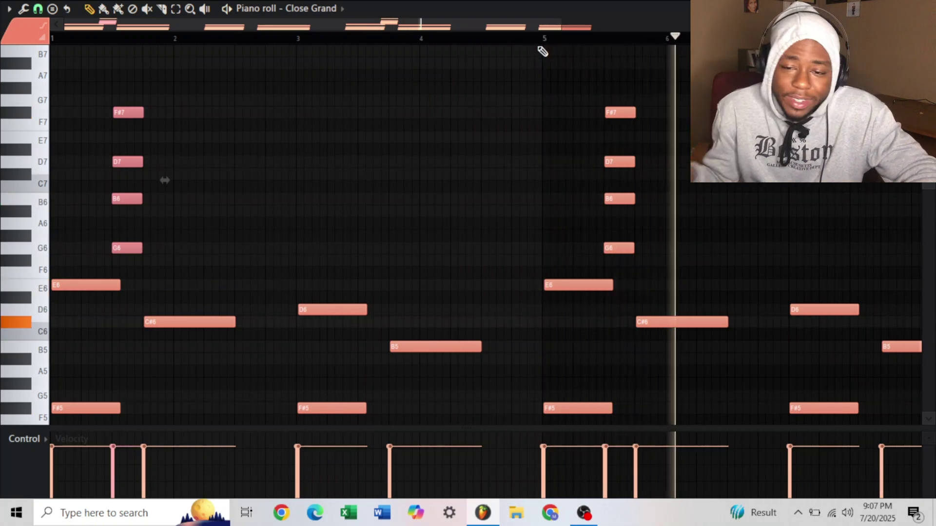
pyautogui.press('space')
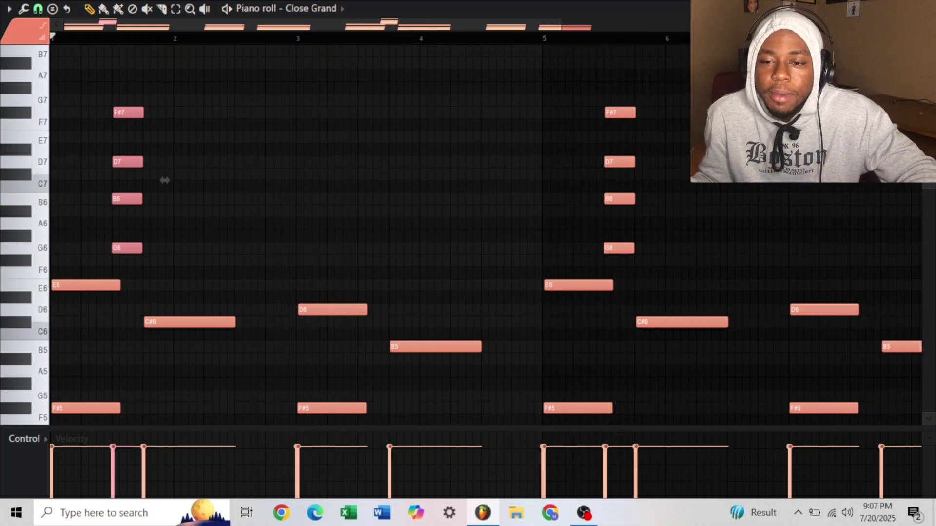
pyautogui.press('F5')
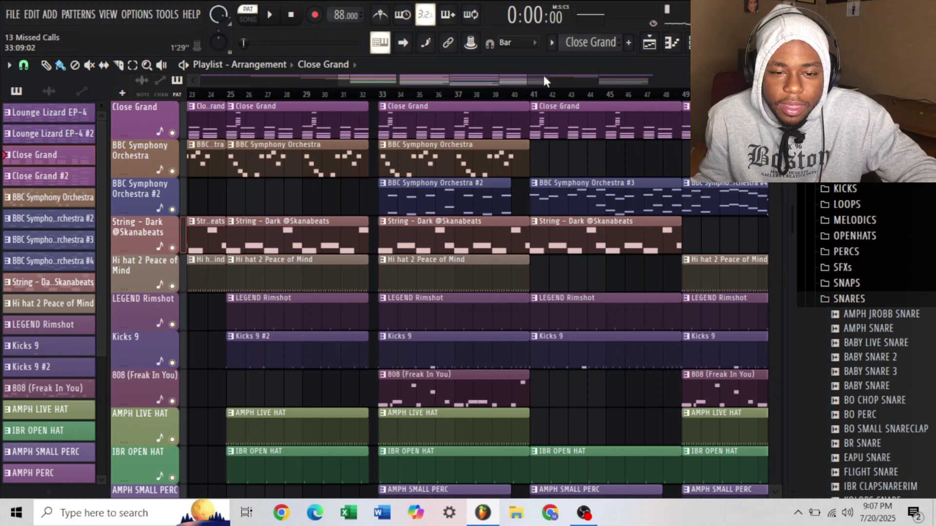
# Step: Review the Close Grand clips up to bar 73 and single out the BBC Symphony Orchestra #3, #4 and #2 clips
pyautogui.moveTo(525, 78); pyautogui.dragTo(681, 114)
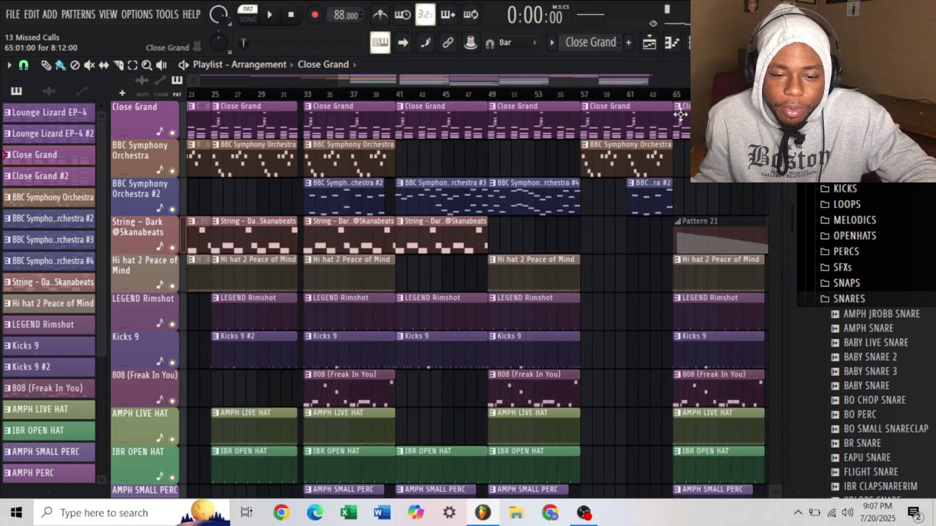
pyautogui.moveTo(641, 81); pyautogui.dragTo(653, 81)
pyautogui.scroll(-3, 404, 175)
pyautogui.scroll(4, 457, 186)
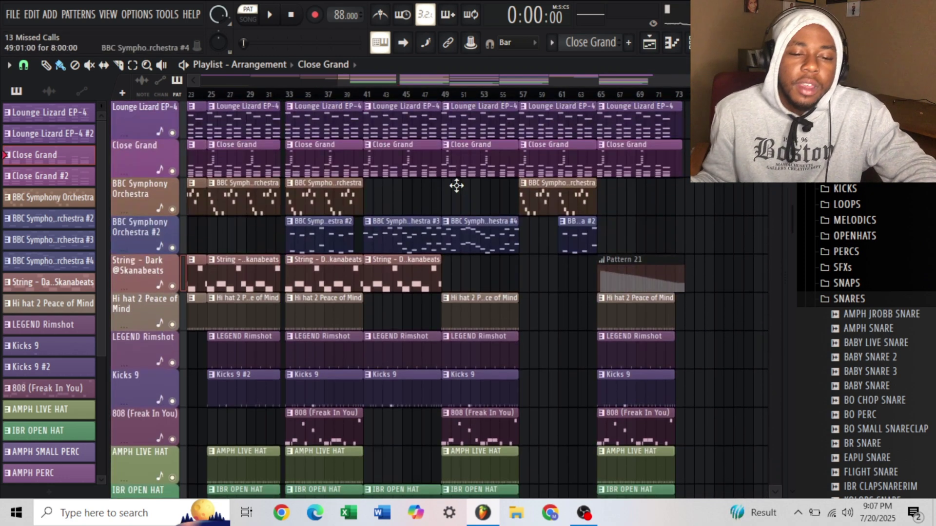
pyautogui.click(402, 230)
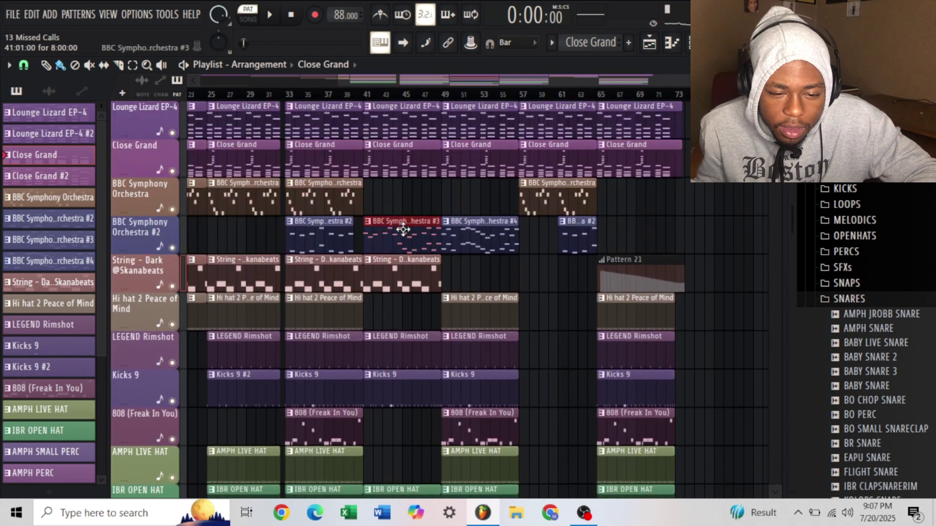
pyautogui.click(490, 234)
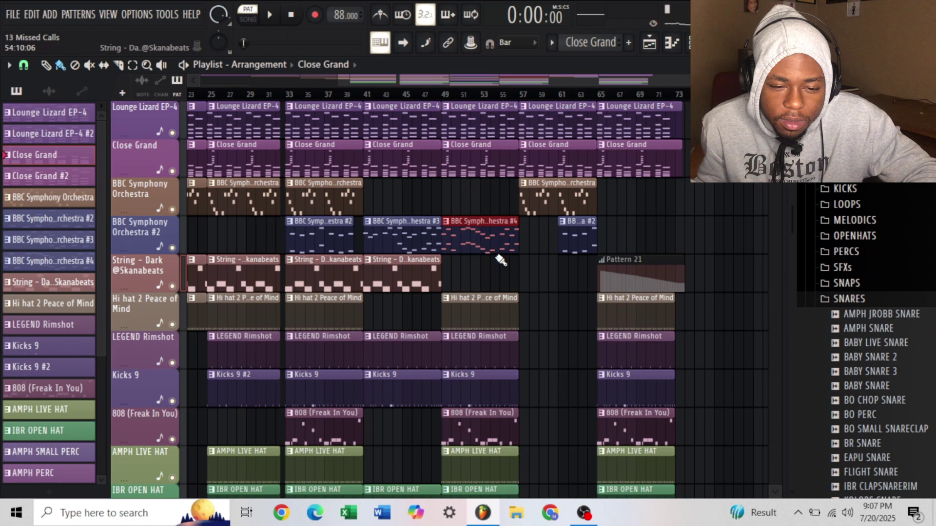
pyautogui.click(326, 227)
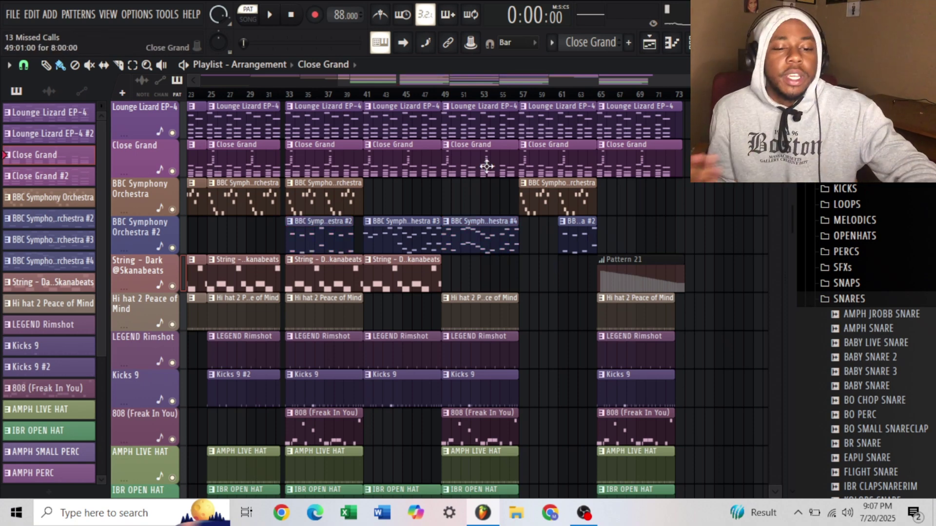
# Step: Stop the song playback in the playlist near bar 48
pyautogui.scroll(-4, 482, 185)
pyautogui.scroll(2, 477, 203)
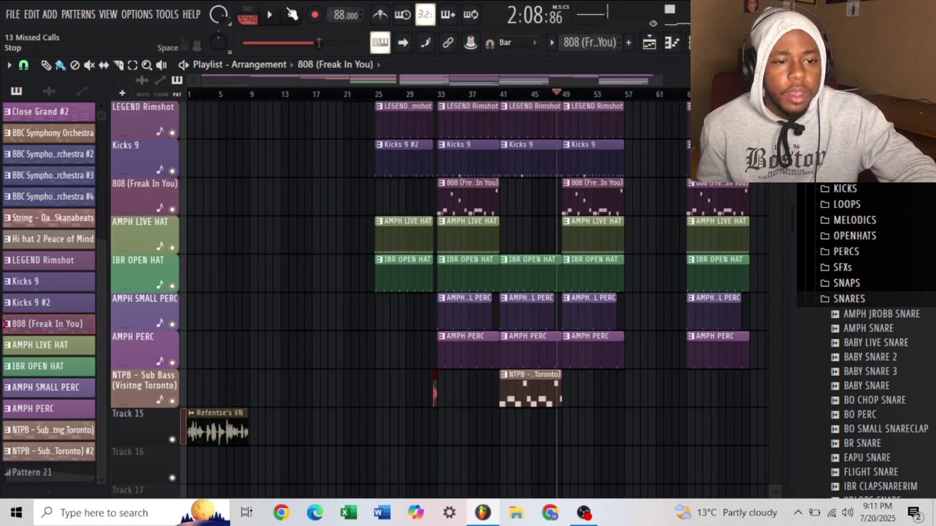
pyautogui.click(298, 7)
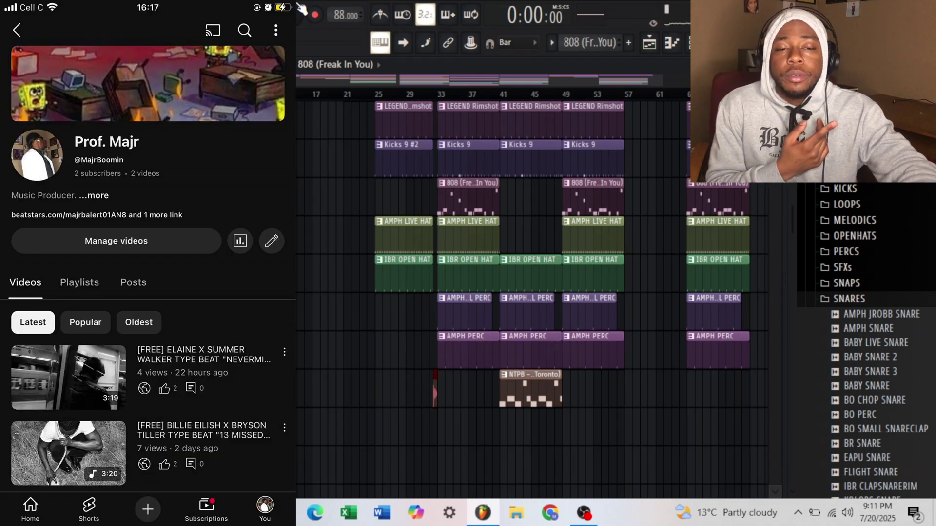
pyautogui.scroll(5, 487, 292)
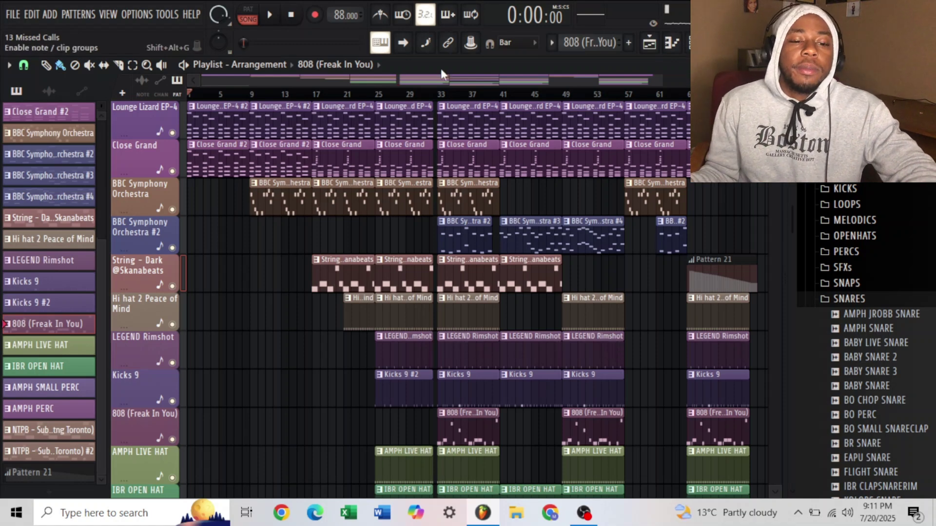
pyautogui.scroll(5, 451, 95)
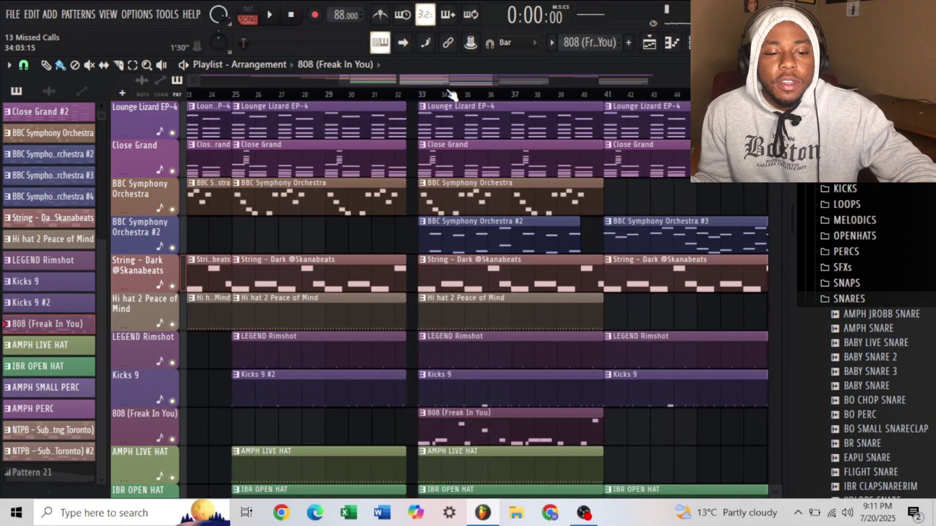
pyautogui.scroll(-5, 451, 94)
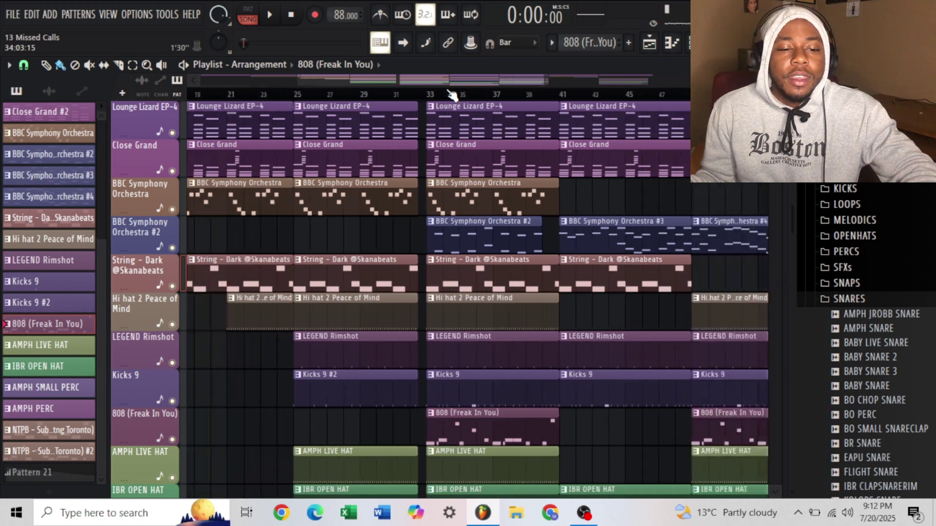
pyautogui.scroll(4, 451, 94)
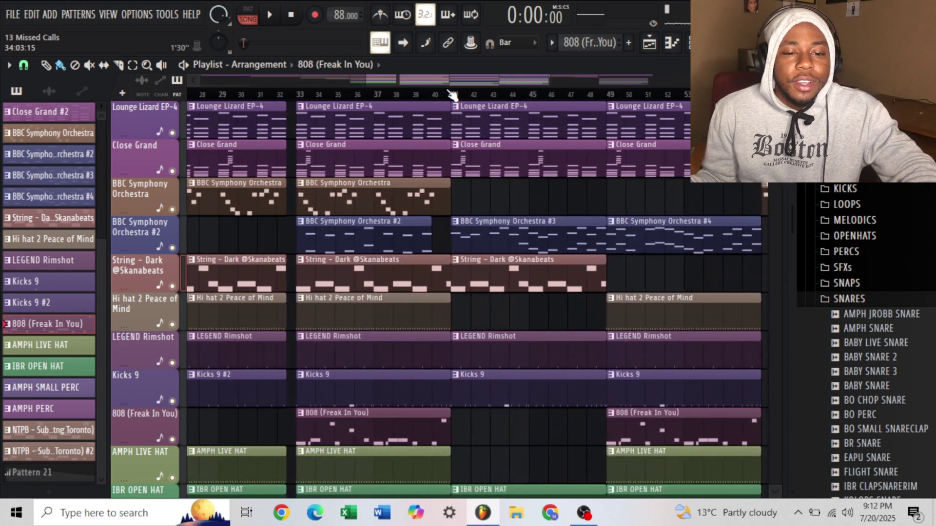
pyautogui.scroll(-2, 451, 94)
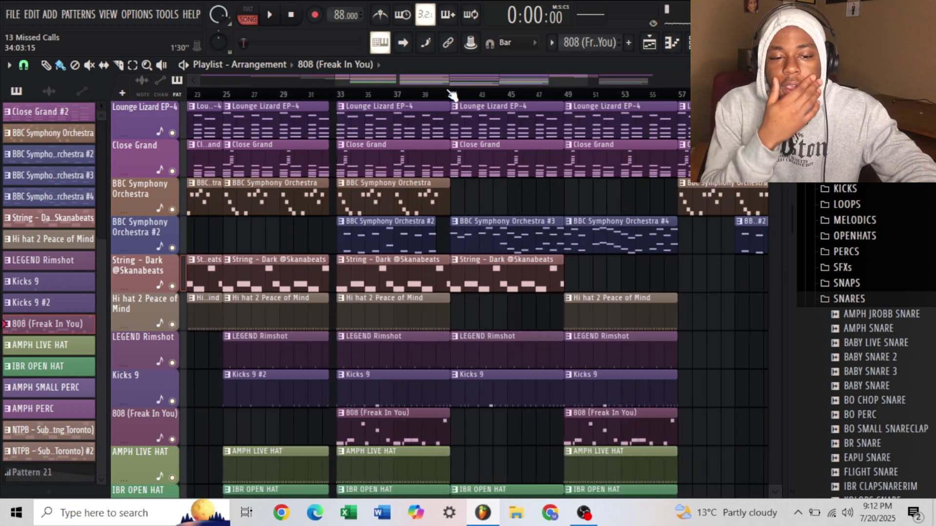